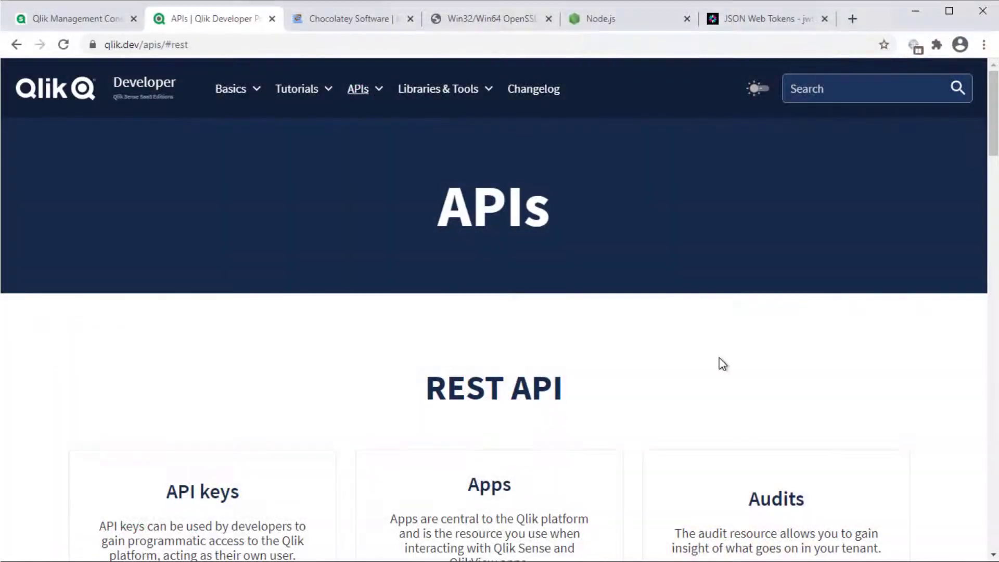
pyautogui.scroll(-3, 719, 361)
pyautogui.scroll(-2, 720, 364)
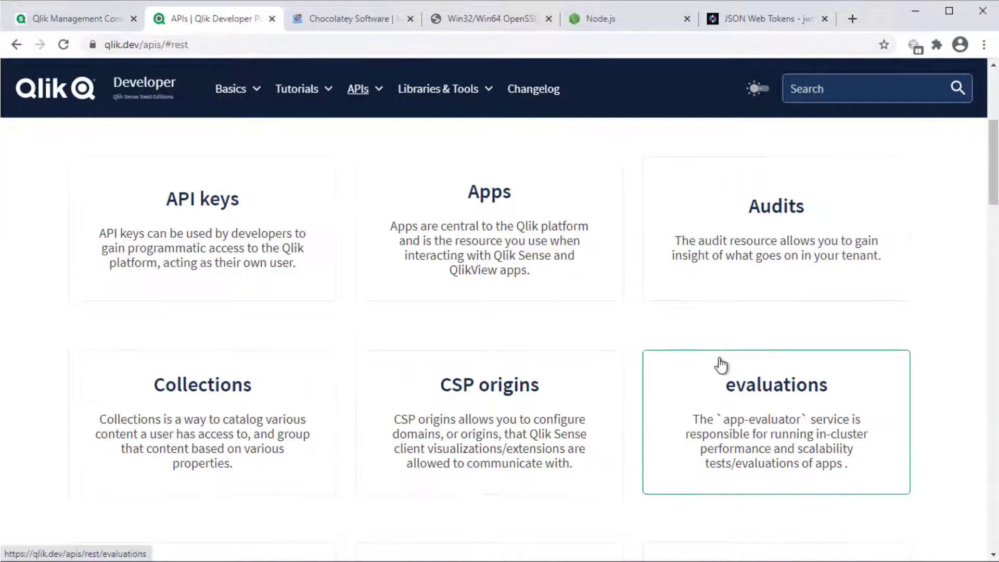
# Go from the Apps API docs to qlik-cli's v2.1.0 releases and download qlik-Windows-x86_64.zip.
pyautogui.click(488, 218)
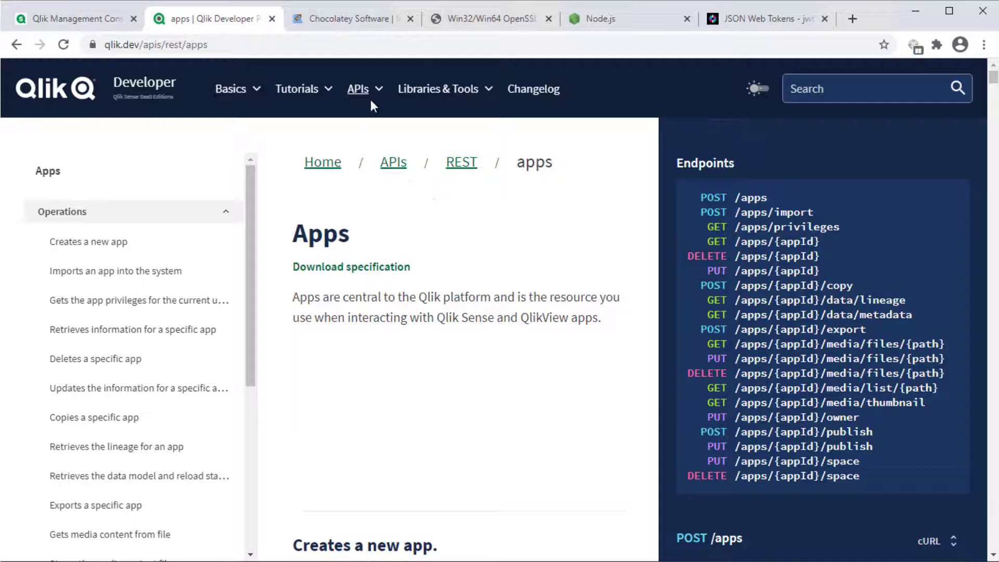
pyautogui.click(379, 91)
pyautogui.click(488, 89)
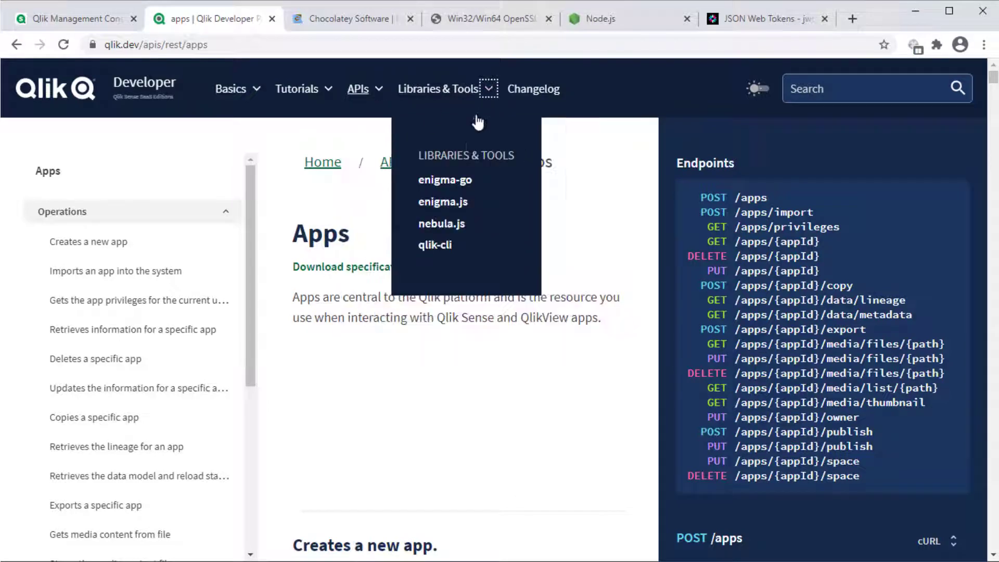
pyautogui.click(437, 240)
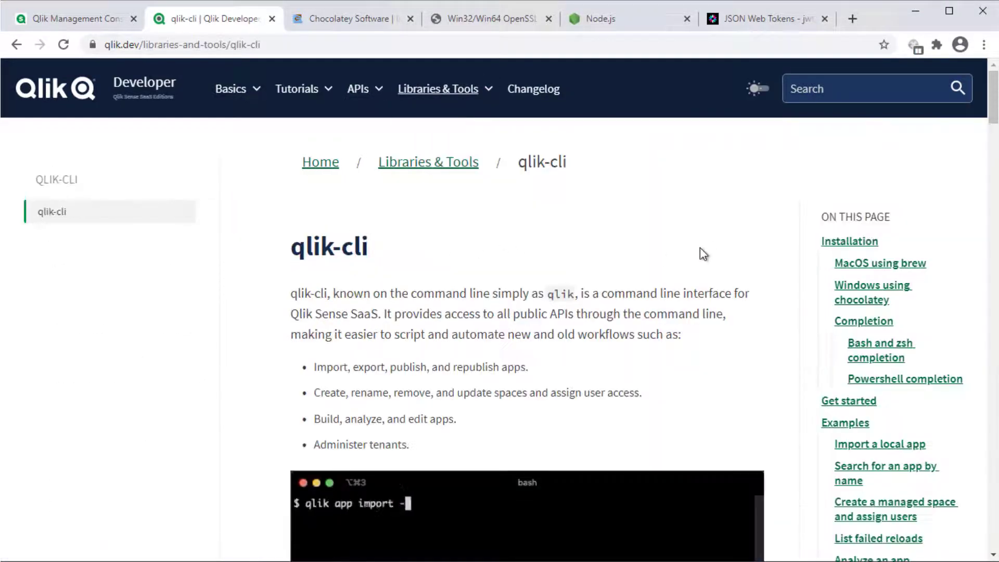
pyautogui.scroll(-2, 701, 252)
pyautogui.scroll(-3, 679, 273)
pyautogui.scroll(-2, 679, 273)
pyautogui.scroll(-1, 679, 272)
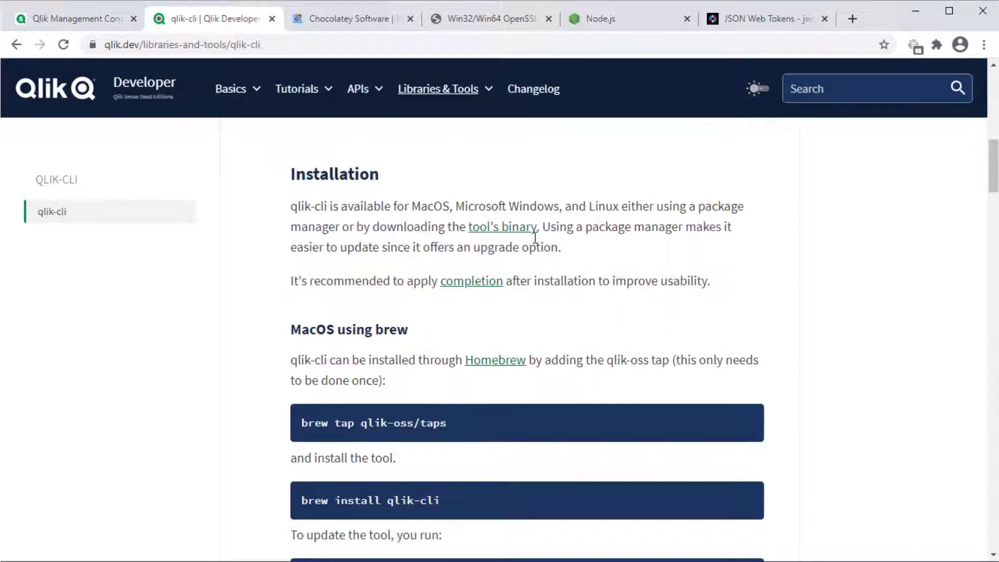
pyautogui.click(517, 232)
pyautogui.scroll(-1, 517, 232)
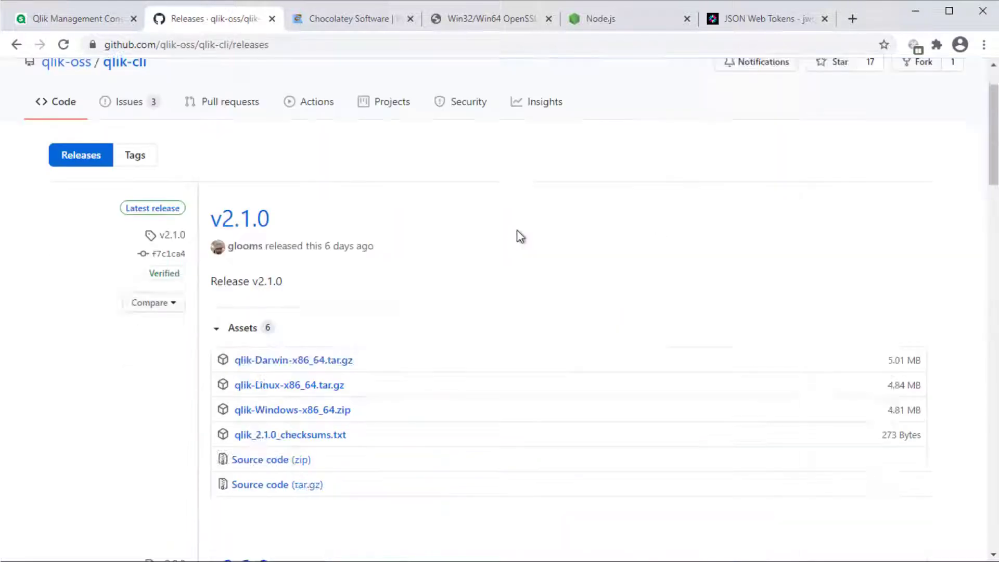
pyautogui.scroll(-1, 437, 250)
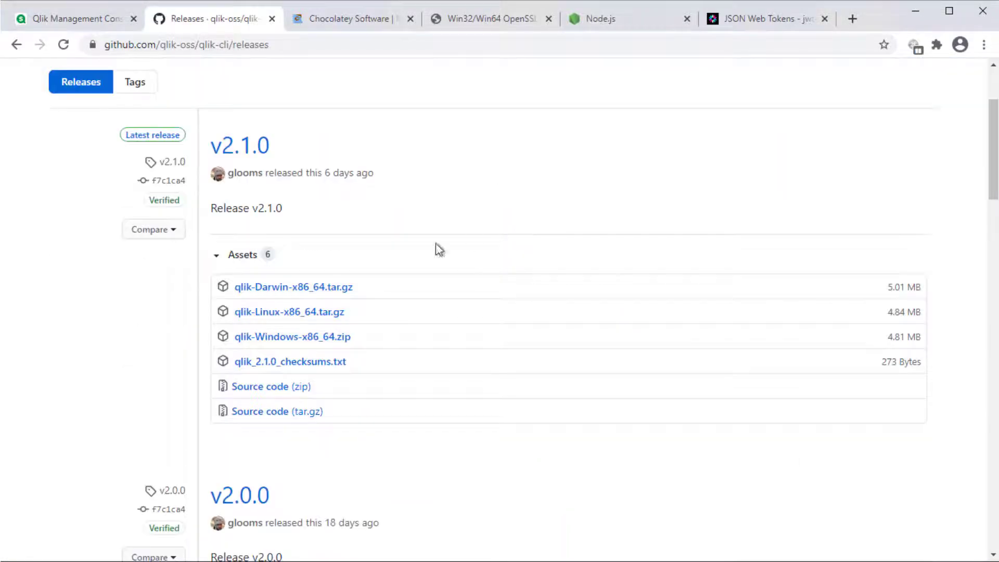
pyautogui.click(302, 336)
# Copy qlik.exe from the downloaded zip into the Downloads\qlik-cli Saas folder.
pyautogui.click(68, 543)
pyautogui.rightClick(236, 142)
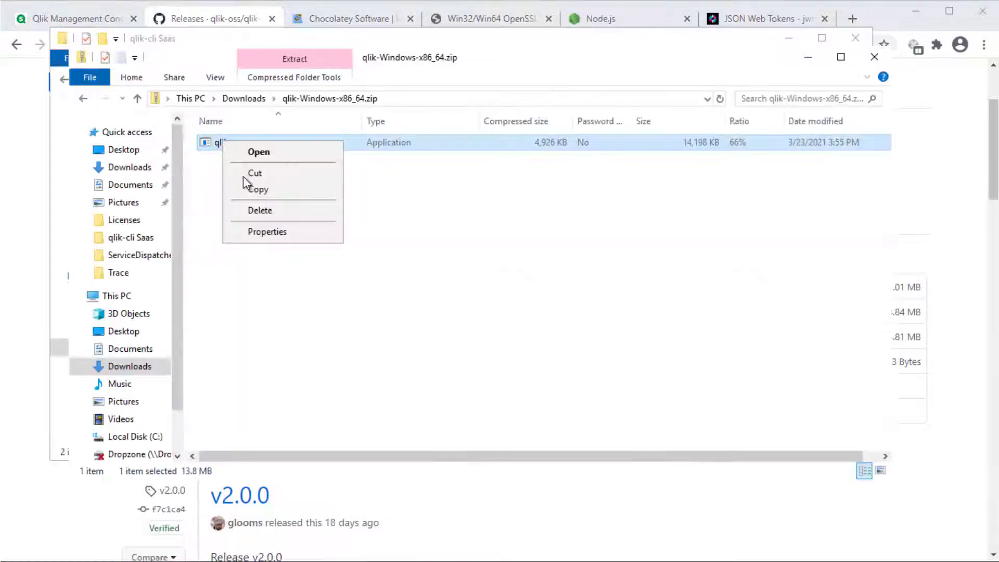
pyautogui.click(261, 190)
pyautogui.click(242, 98)
pyautogui.doubleClick(227, 148)
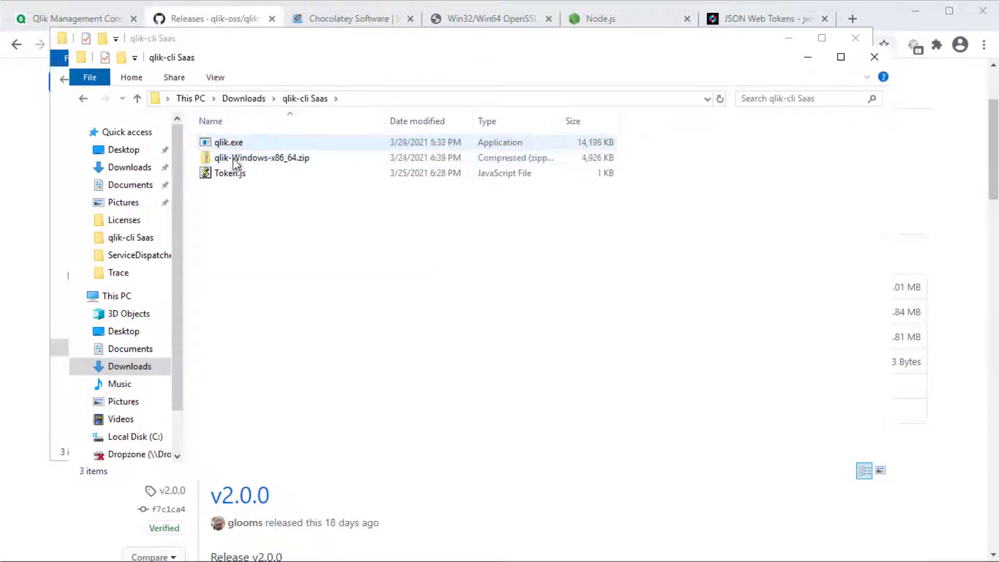
pyautogui.press('super+Pause')
# Add the qlik-cli Saas folder path as a new entry in the system Path variable.
pyautogui.click(179, 169)
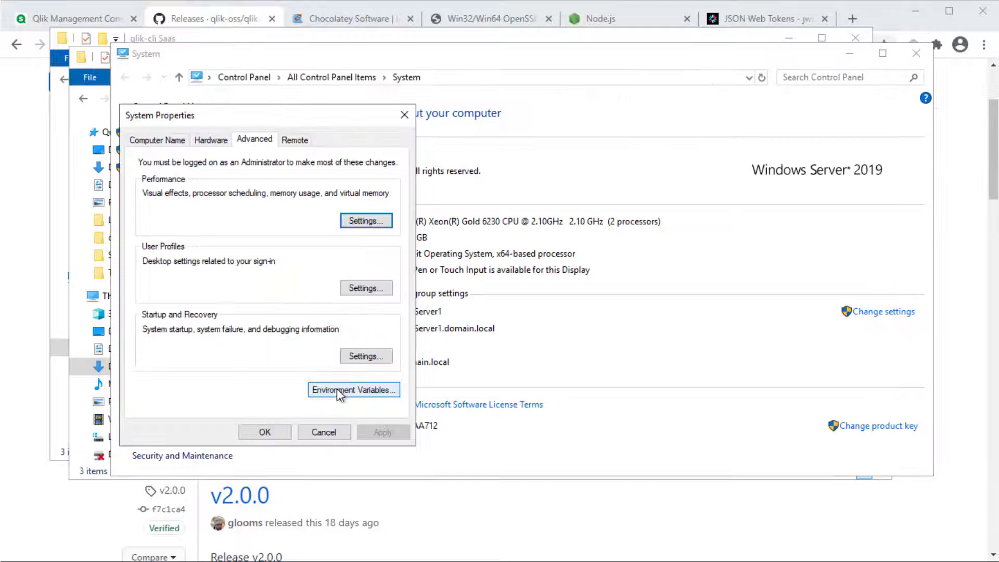
pyautogui.click(350, 388)
pyautogui.click(316, 404)
pyautogui.click(616, 433)
pyautogui.click(664, 151)
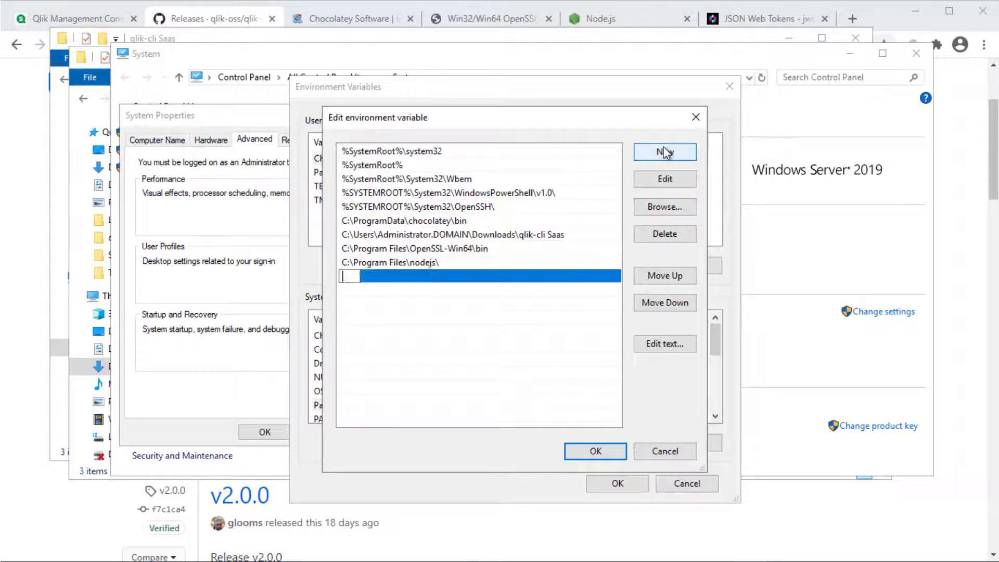
pyautogui.write('C:\\Users\\Administrator.DOMAIN\\Downloads\\qlik-cli Saas')
pyautogui.click(596, 452)
pyautogui.click(617, 483)
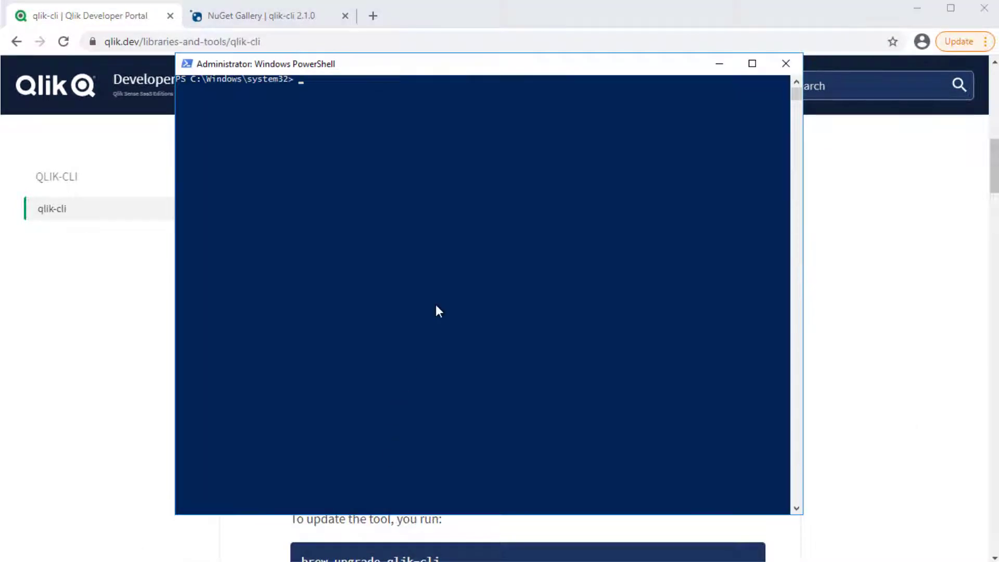
pyautogui.write('command ')
pyautogui.write('qlik')
# Run 'get-command qlik' to check that it resolves to qlik.exe.
pyautogui.press('Return')
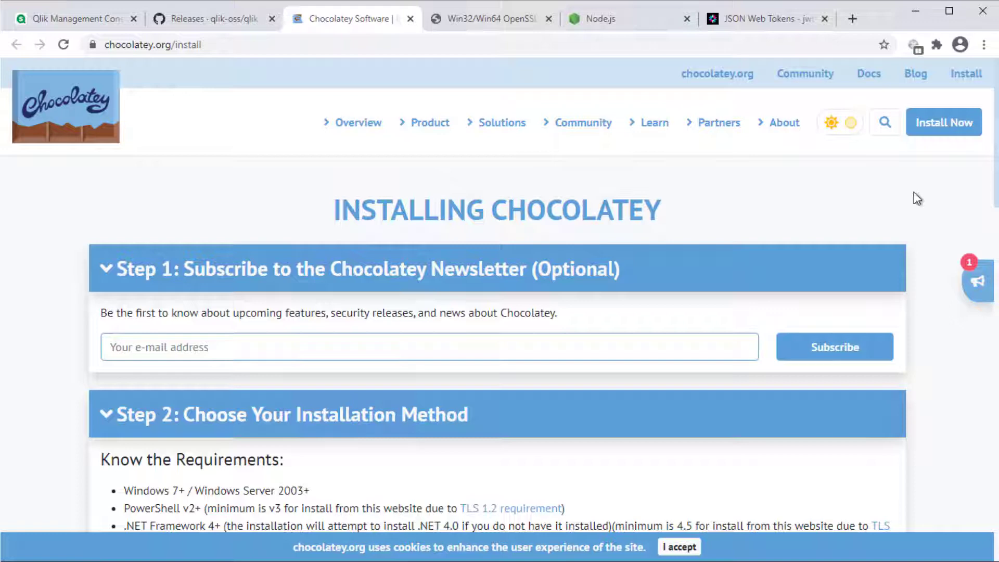
# Go to Chocolatey's Install Now page for the individual PowerShell install command.
pyautogui.click(929, 128)
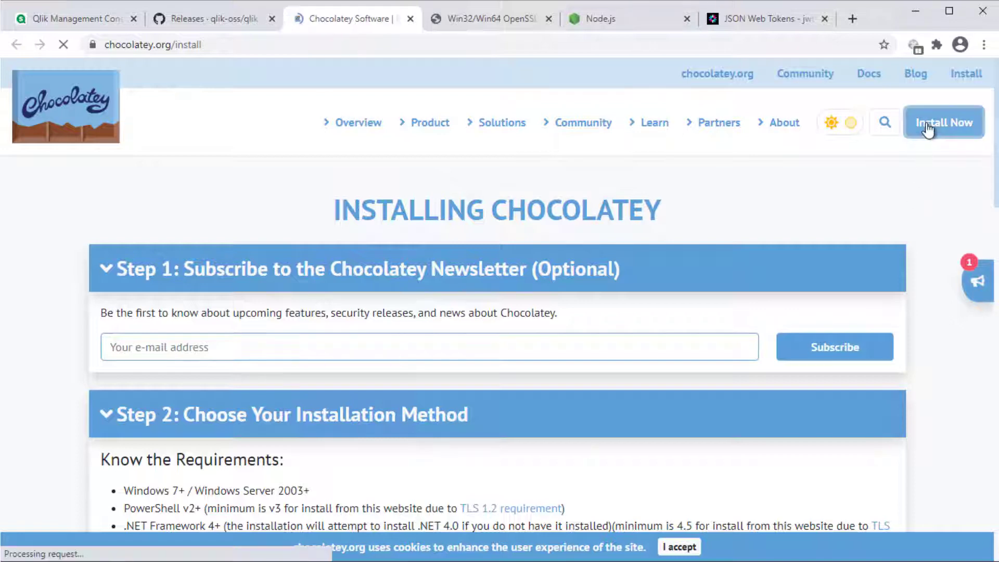
pyautogui.scroll(-3, 706, 299)
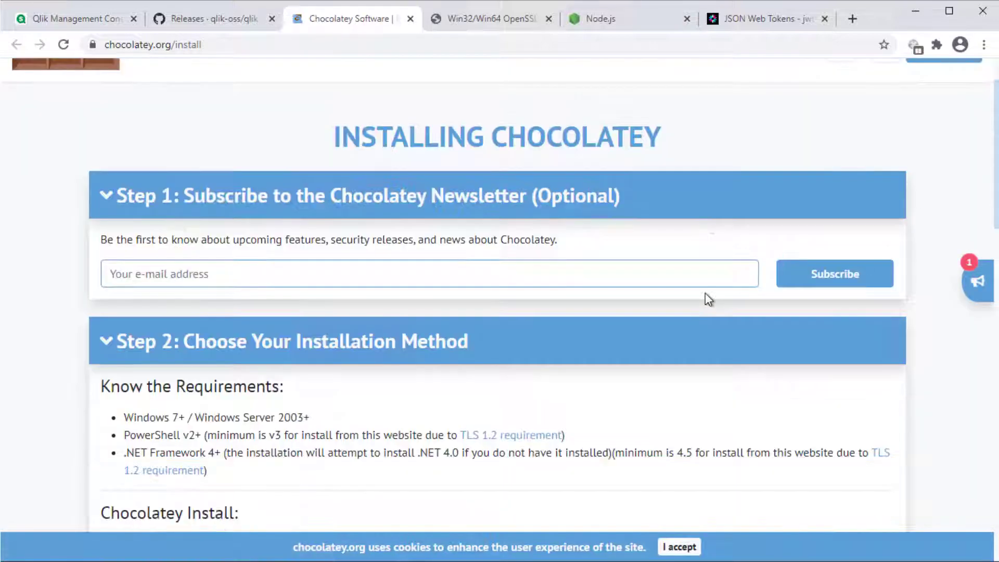
pyautogui.scroll(-1, 705, 293)
pyautogui.scroll(-1, 705, 293)
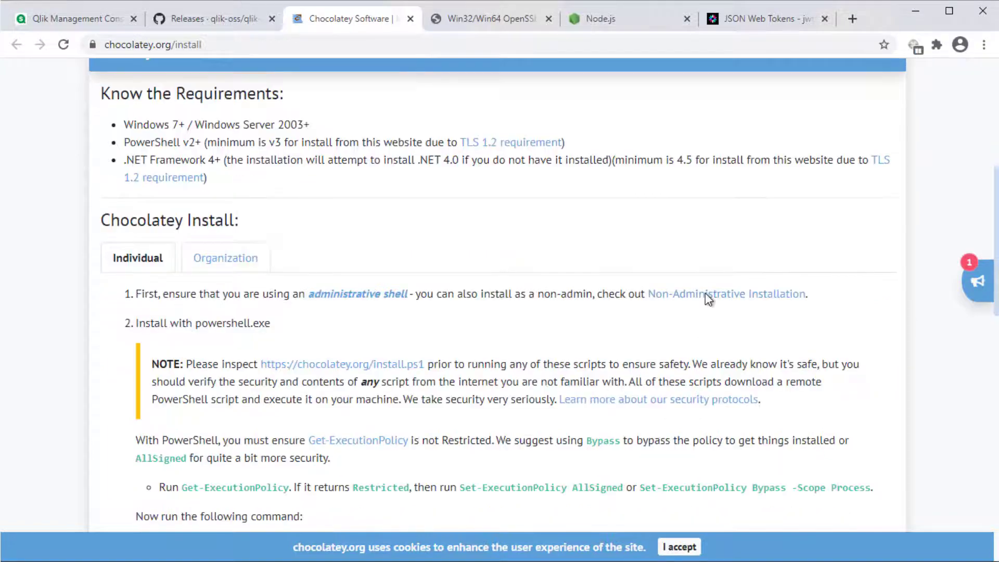
pyautogui.scroll(-1, 704, 293)
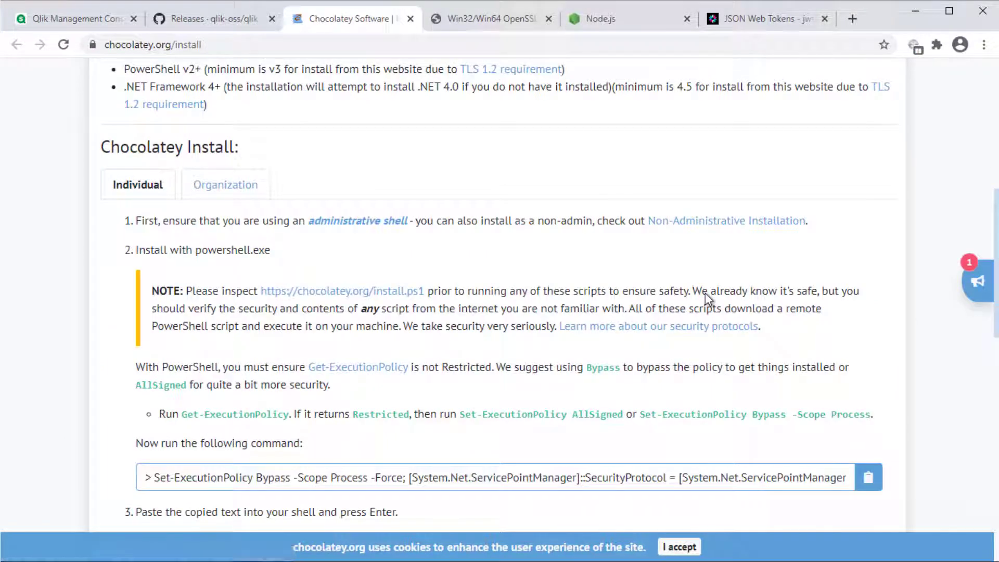
pyautogui.scroll(-1, 706, 292)
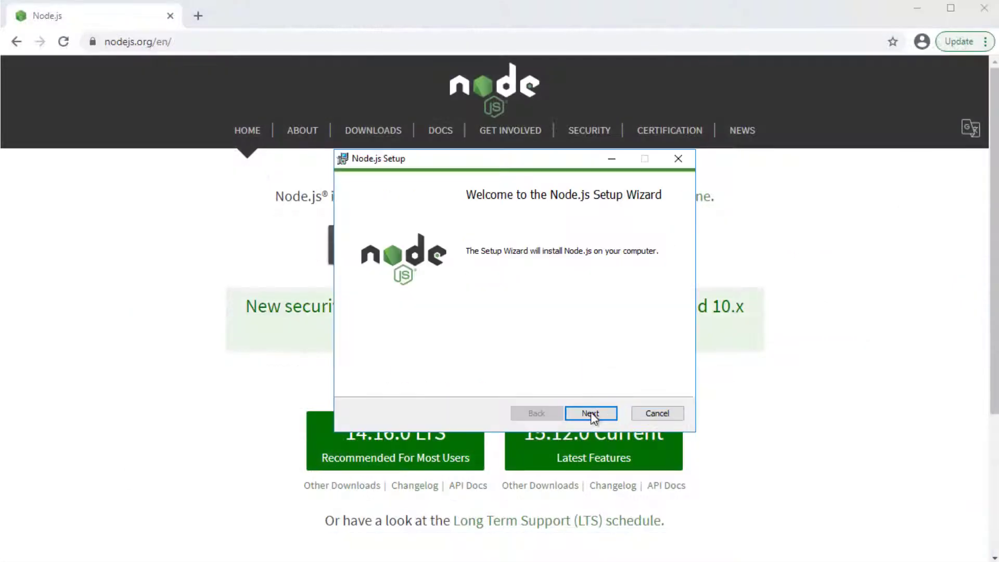
# Accept the Node.js licence and enable automatic installation of the native-module tools.
pyautogui.click(591, 414)
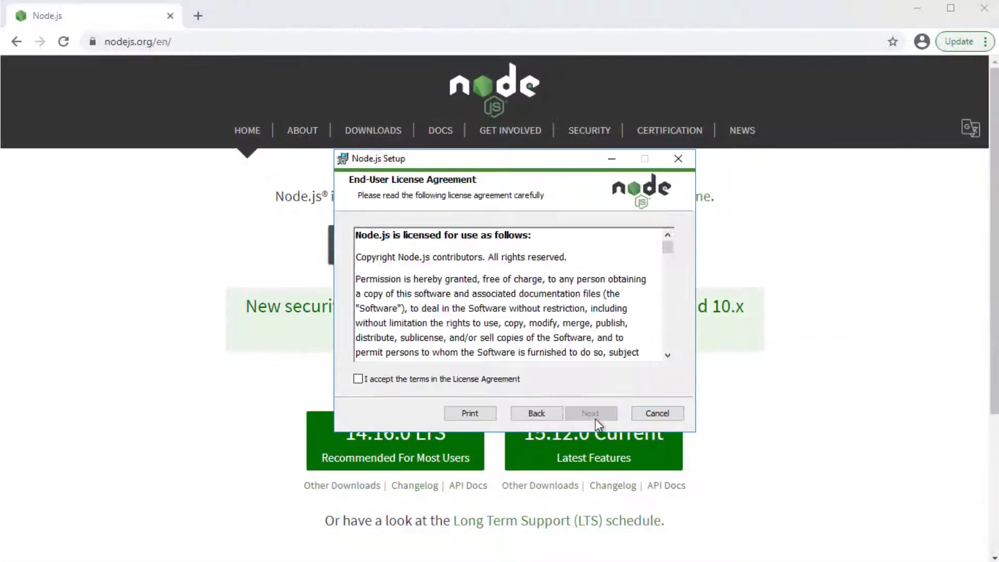
pyautogui.click(358, 378)
pyautogui.click(591, 413)
pyautogui.click(598, 414)
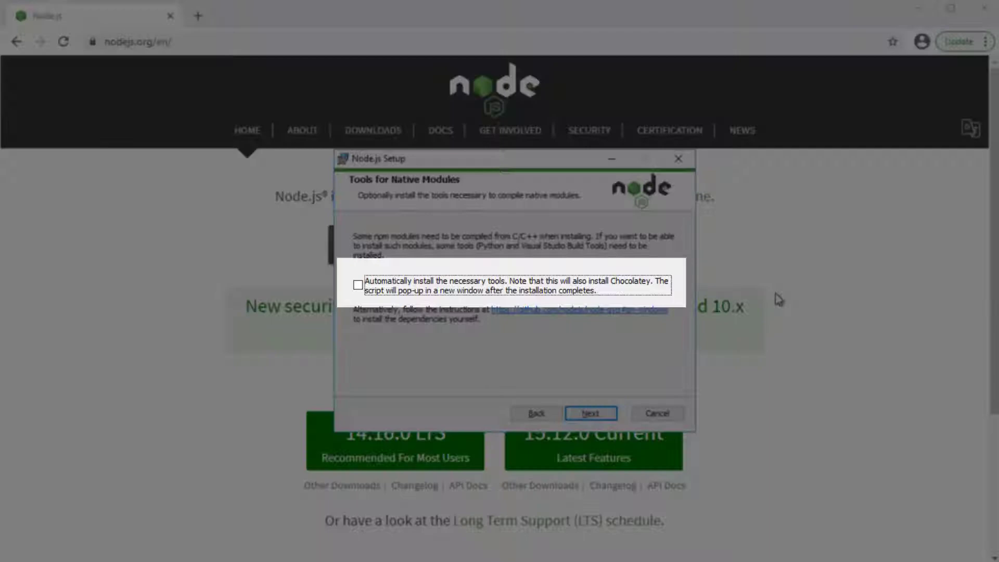
pyautogui.click(358, 286)
pyautogui.click(591, 414)
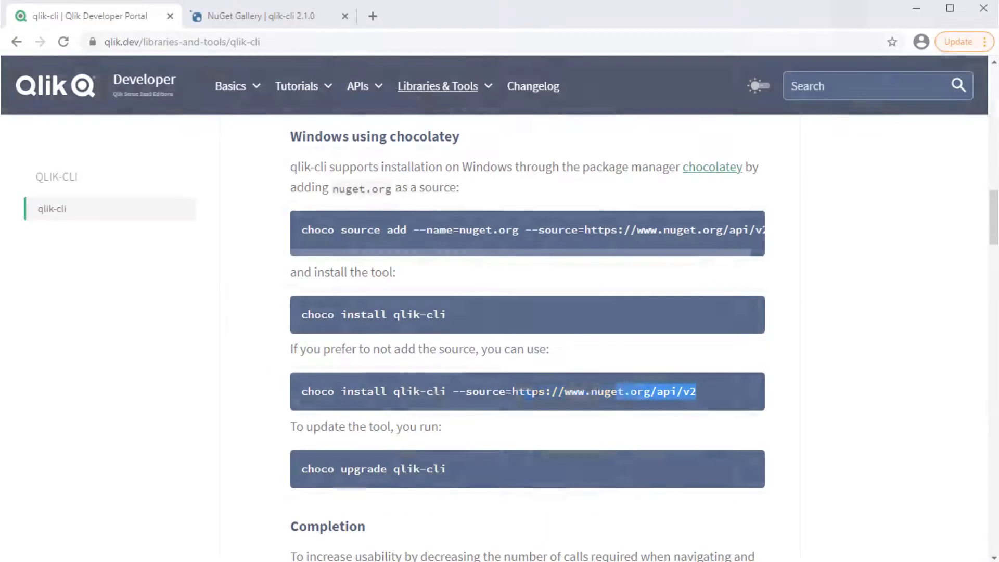
pyautogui.moveTo(620, 393); pyautogui.dragTo(304, 400)
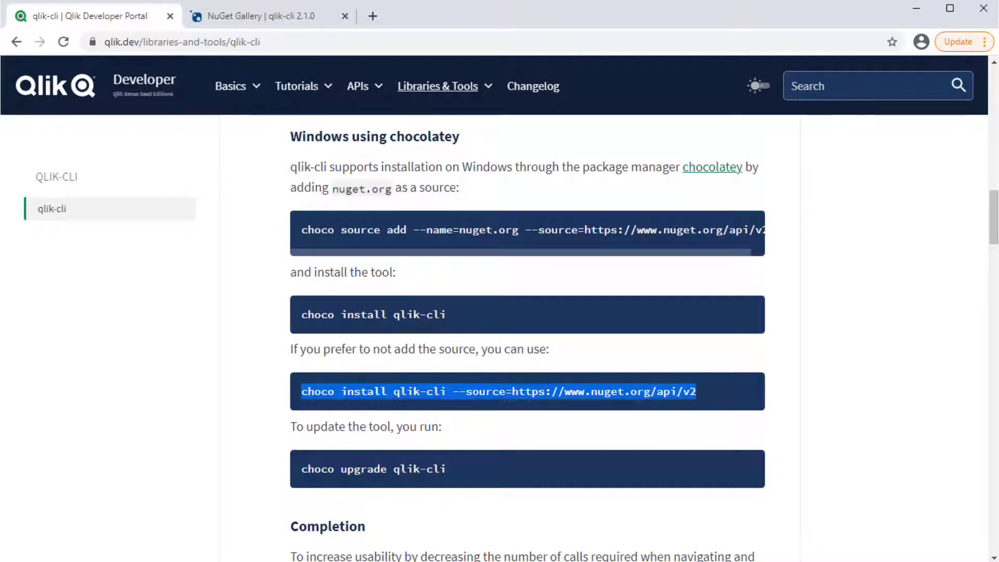
pyautogui.hotkey('alt', 'Tab')
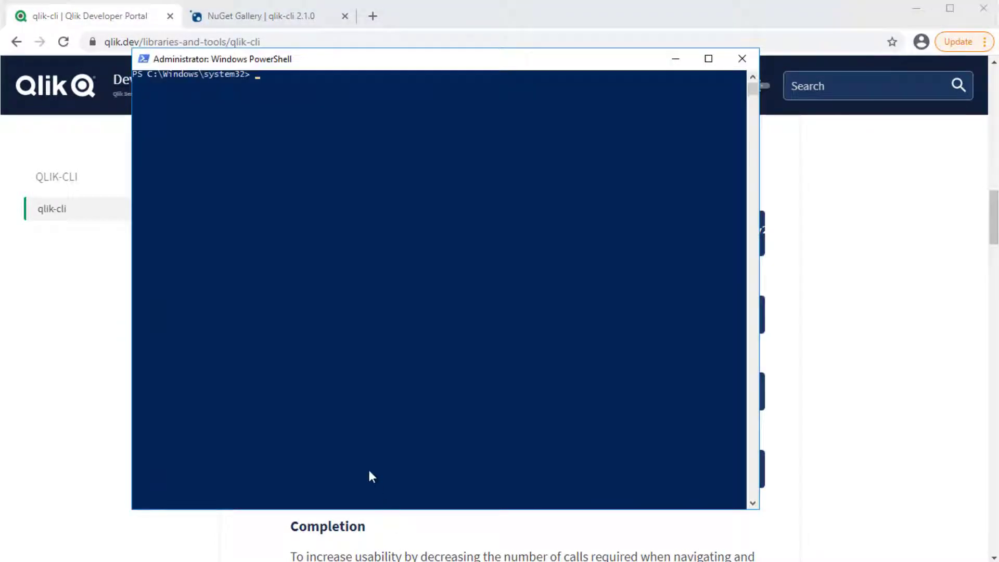
pyautogui.write('choco install qlik-cli --source=https://www.nuget.org/api/v2 -')
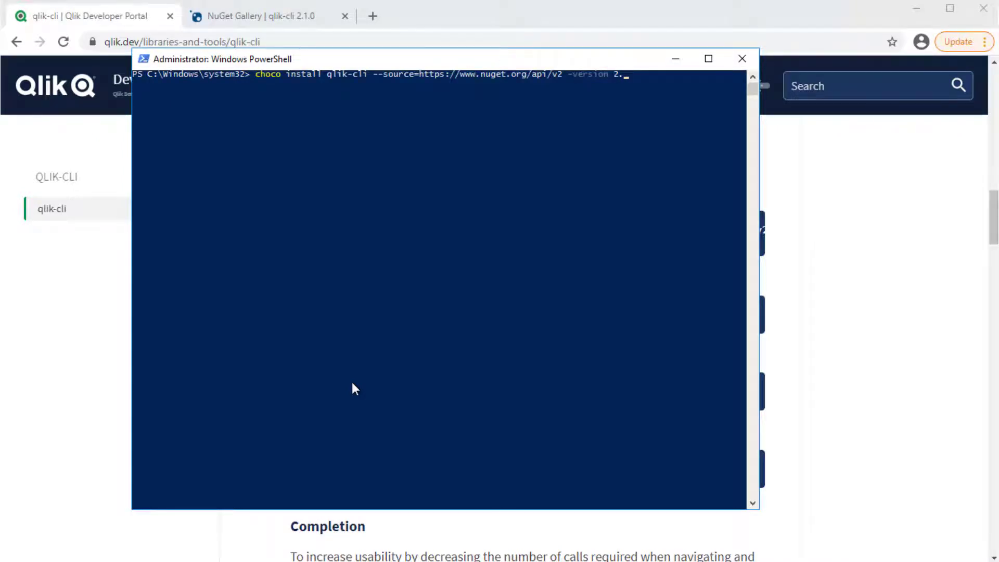
pyautogui.write('1.0')
pyautogui.press('Return')
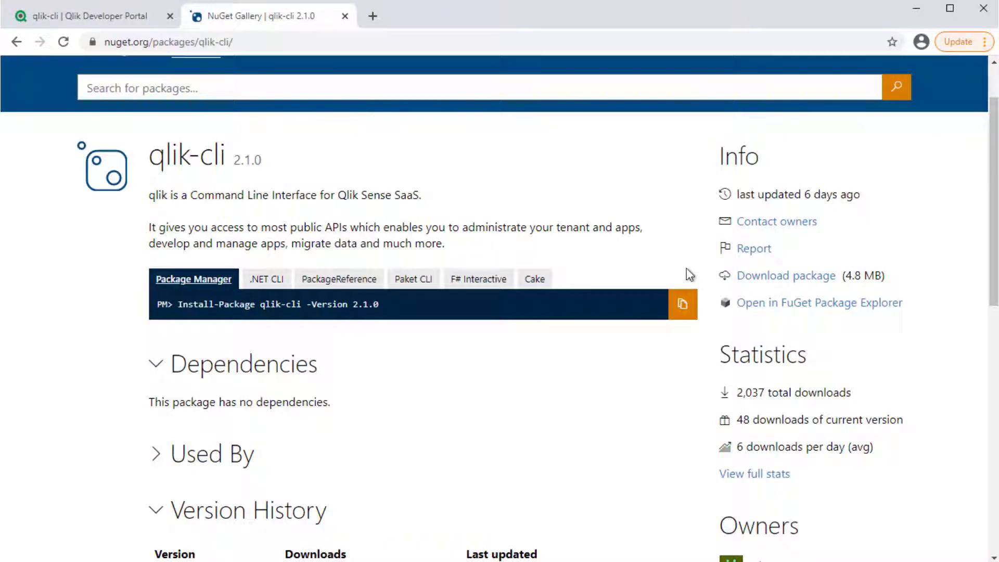
# Download the qlik-cli 2.1.0 .nupkg, then recall the install command to replace its source URL.
pyautogui.click(783, 280)
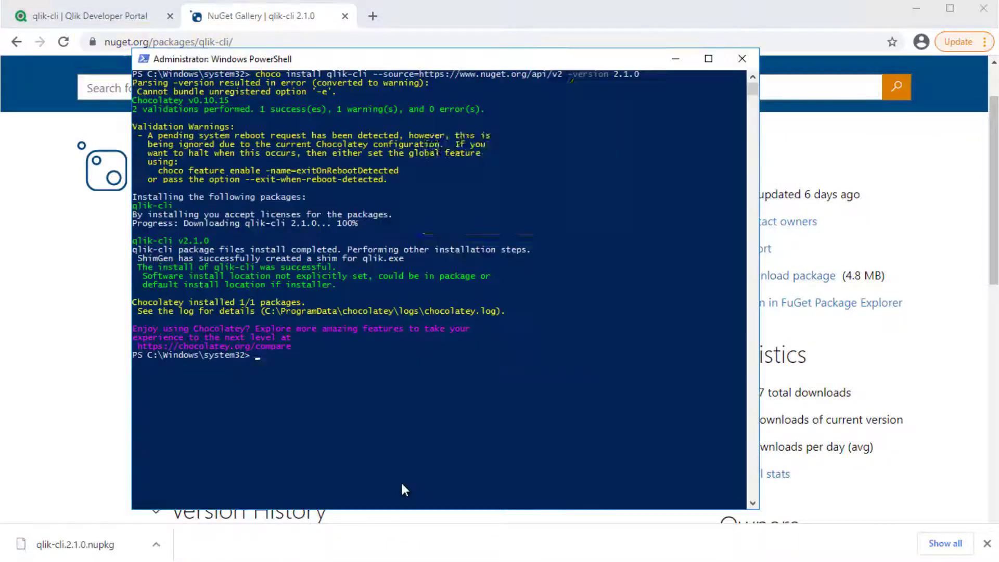
pyautogui.press('Up')
pyautogui.press('BackSpace')
pyautogui.press('BackSpace')
pyautogui.press('BackSpace')
pyautogui.press('BackSpace')
pyautogui.press('BackSpace')
pyautogui.press('BackSpace')
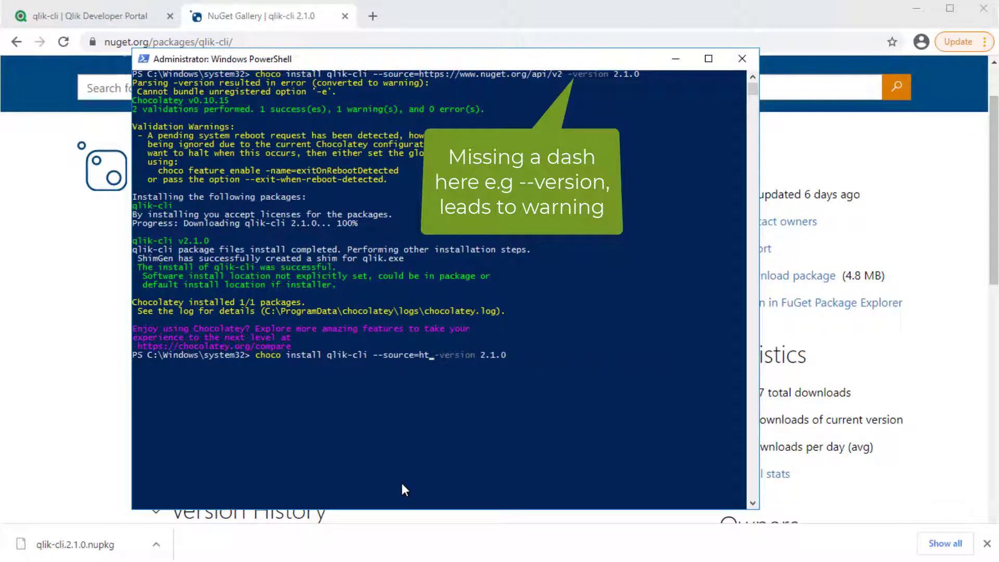
pyautogui.write('c:\\install package path\\')
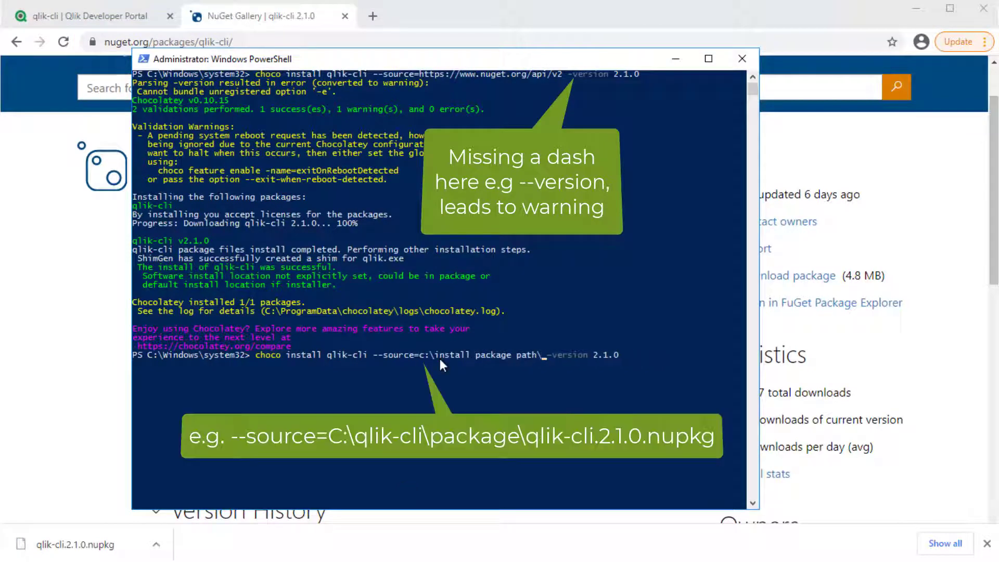
pyautogui.write('file')
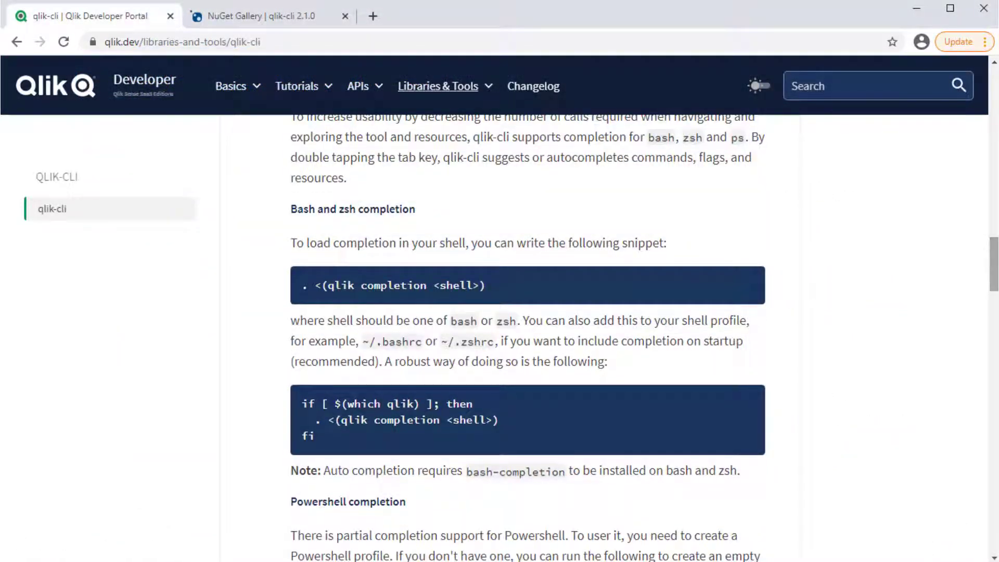
pyautogui.moveTo(996, 263); pyautogui.dragTo(996, 295)
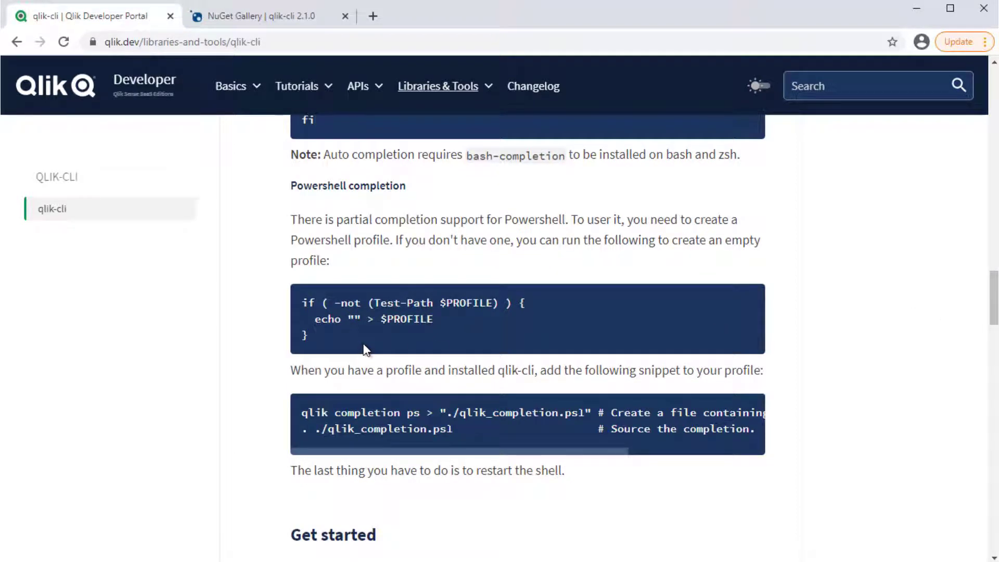
# Select the Test-Path $PROFILE snippet under Powershell completion for copying.
pyautogui.moveTo(314, 303); pyautogui.dragTo(318, 337)
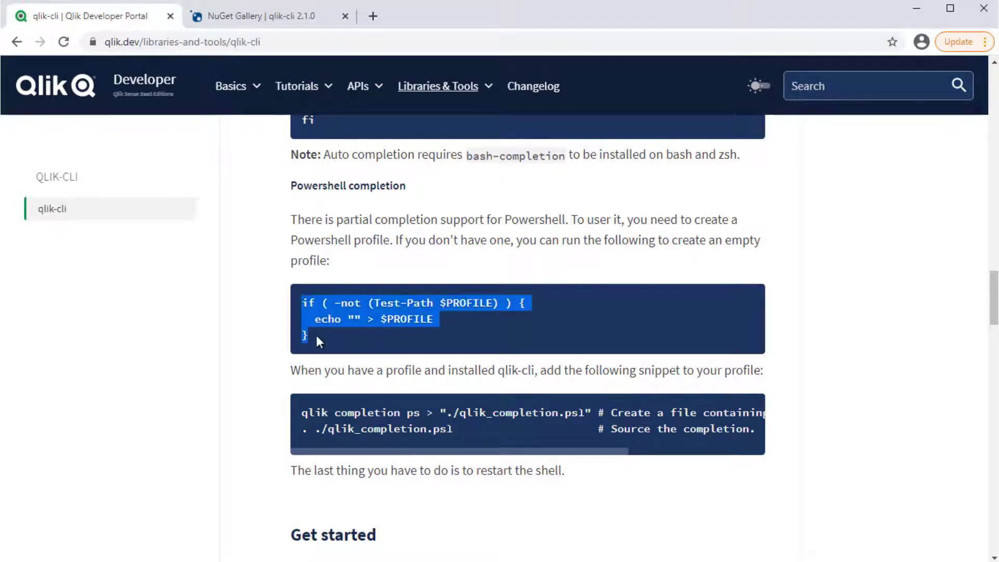
pyautogui.rightClick(331, 313)
# Create an empty PowerShell profile with the if-block snippet and open it with 'notepad $profile'.
pyautogui.click(348, 324)
pyautogui.hotkey('alt', 'Tab')
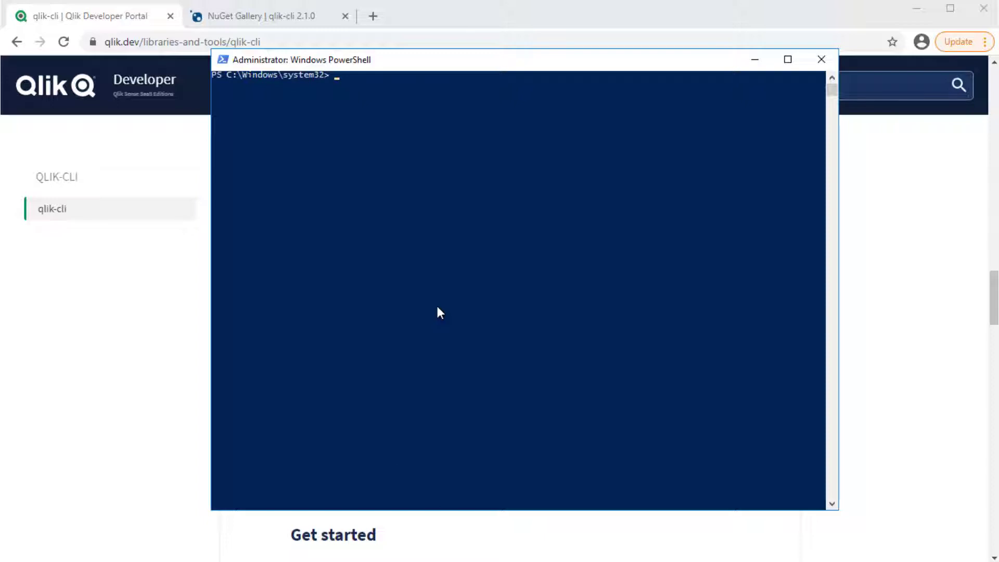
pyautogui.hotkey('ctrl', 'v')
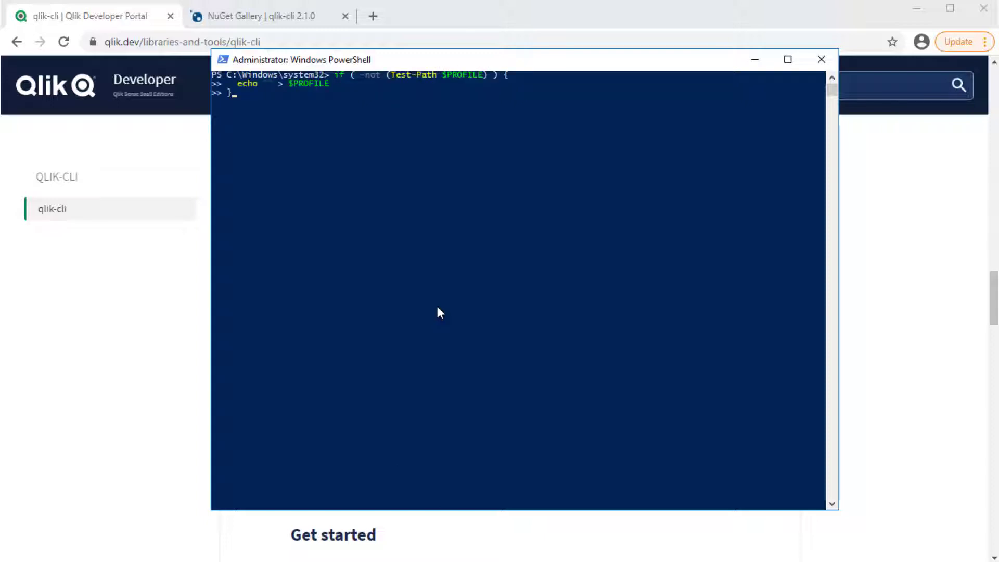
pyautogui.press('Return')
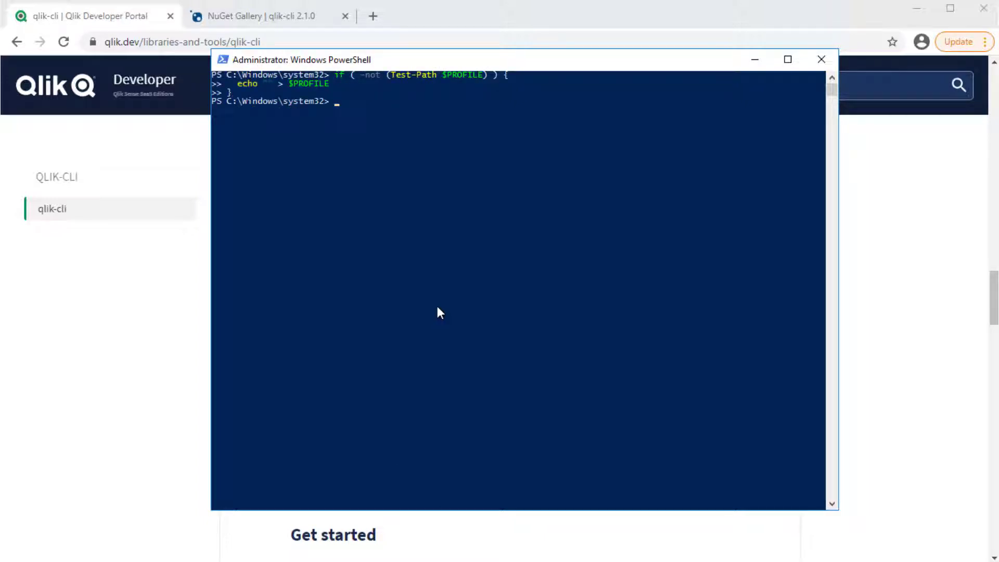
pyautogui.write('notepad ')
pyautogui.write('$pro')
pyautogui.write('file')
pyautogui.press('Return')
# Paste the qlik completion snippet into the profile and save it.
pyautogui.click(134, 31)
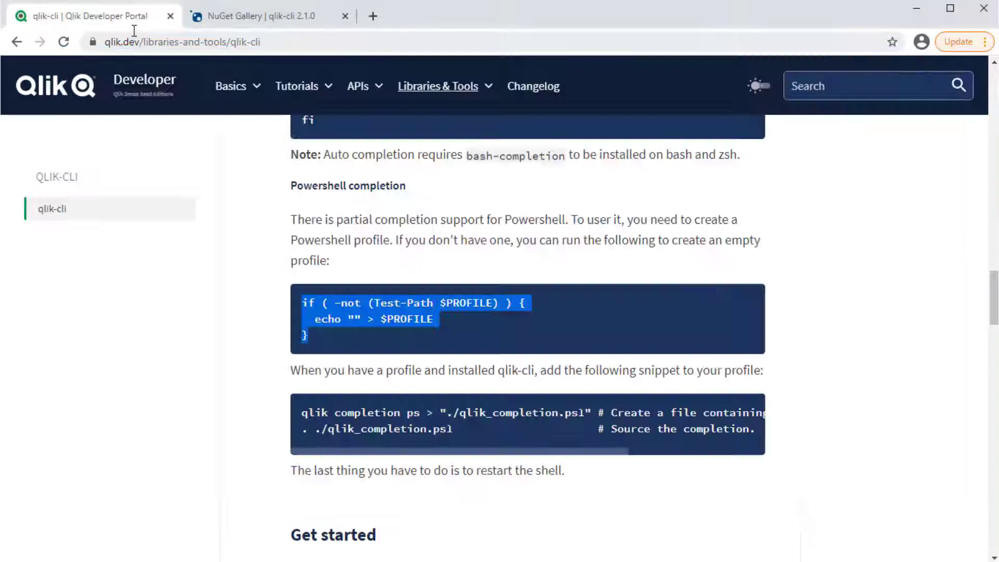
pyautogui.moveTo(302, 412); pyautogui.dragTo(613, 429)
pyautogui.rightClick(570, 426)
pyautogui.click(584, 432)
pyautogui.hotkey('alt', 'Tab')
pyautogui.hotkey('ctrl', 'v')
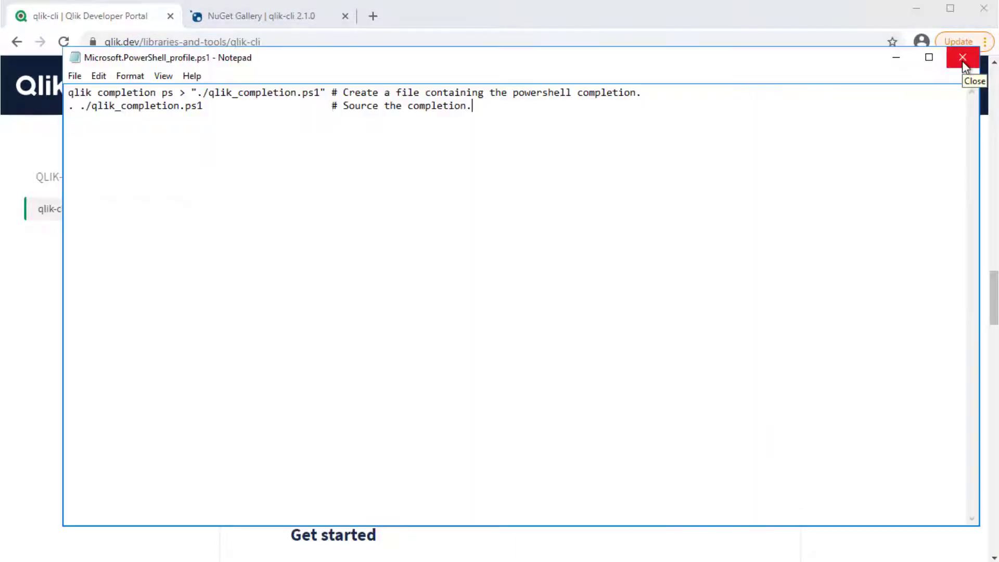
pyautogui.click(965, 64)
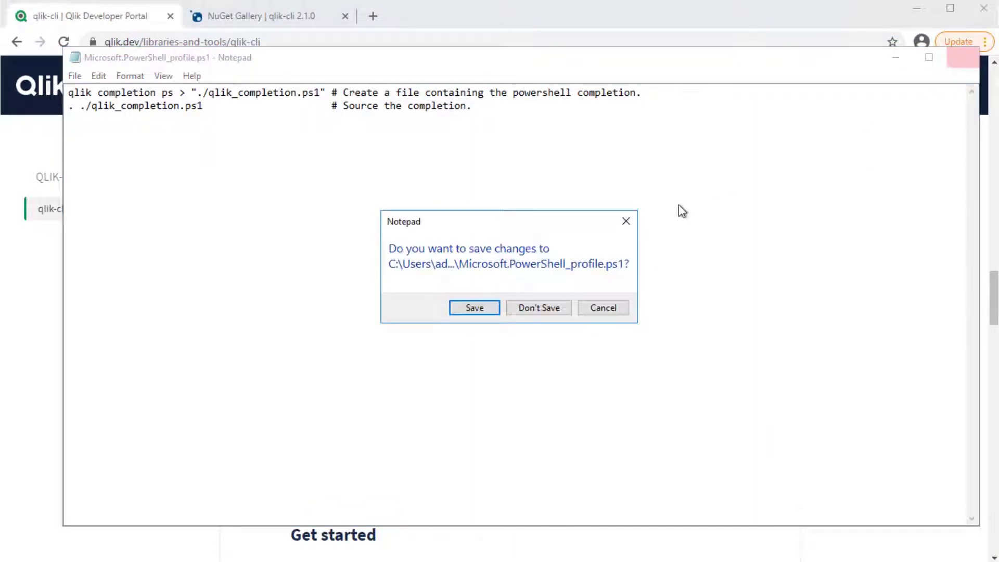
pyautogui.click(473, 308)
pyautogui.write('qlik api-key')
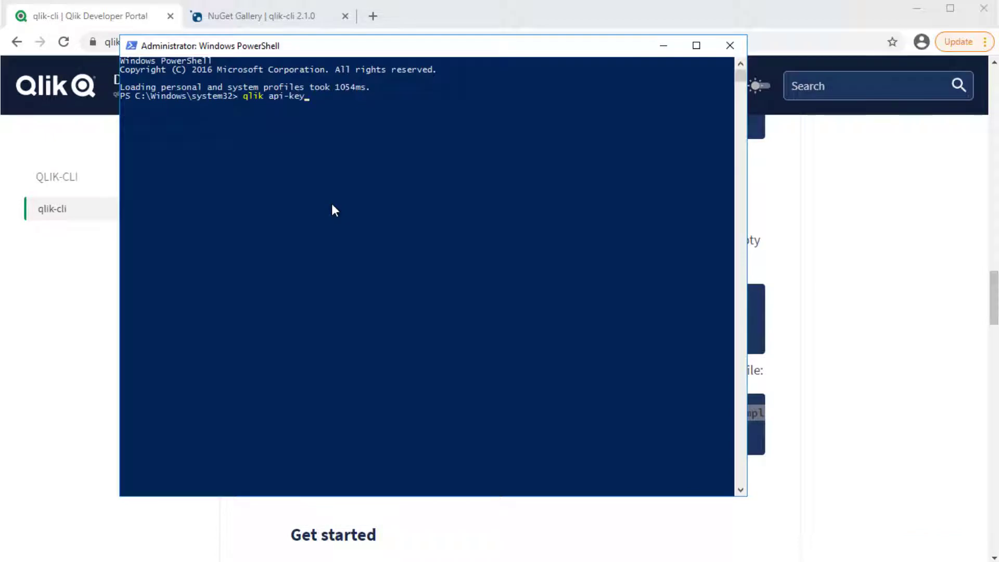
# Check that Tab cycles through qlik subcommands in the restarted PowerShell.
pyautogui.press('Tab')
pyautogui.press('Tab')
pyautogui.press('Tab')
pyautogui.press('Tab')
pyautogui.press('Tab')
pyautogui.press('Tab')
pyautogui.press('Tab')
# Run the profile-creation if-block in PowerShell ISE and open the ISE profile with 'notepad $profile'.
pyautogui.rightClick(351, 262)
pyautogui.click(380, 298)
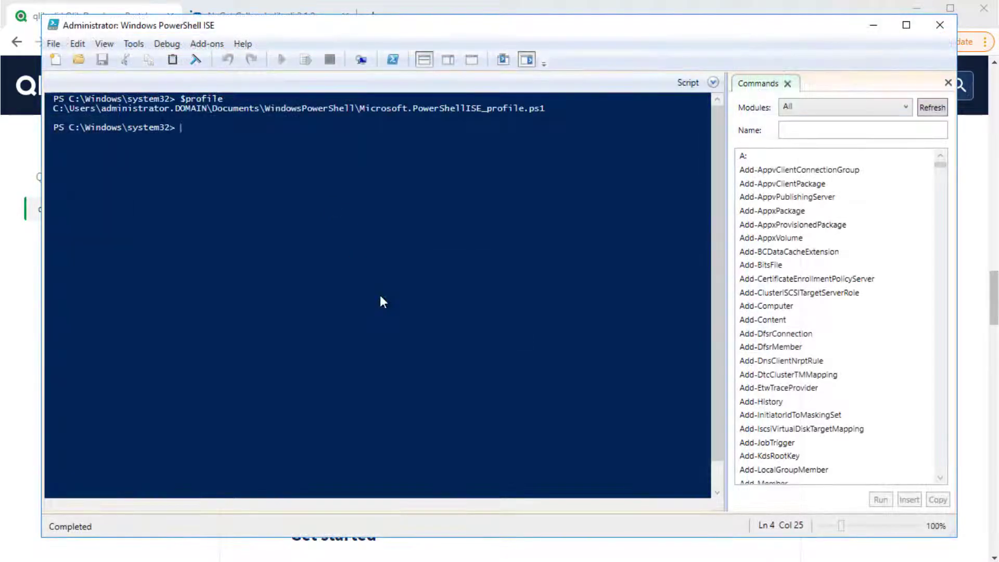
pyautogui.press('Return')
pyautogui.write('notepad')
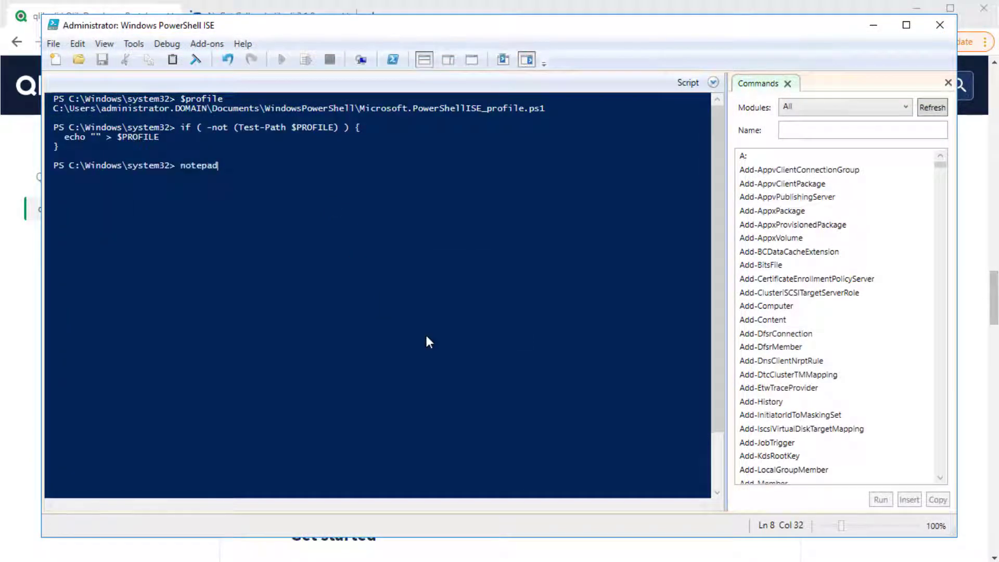
pyautogui.write(' $pro')
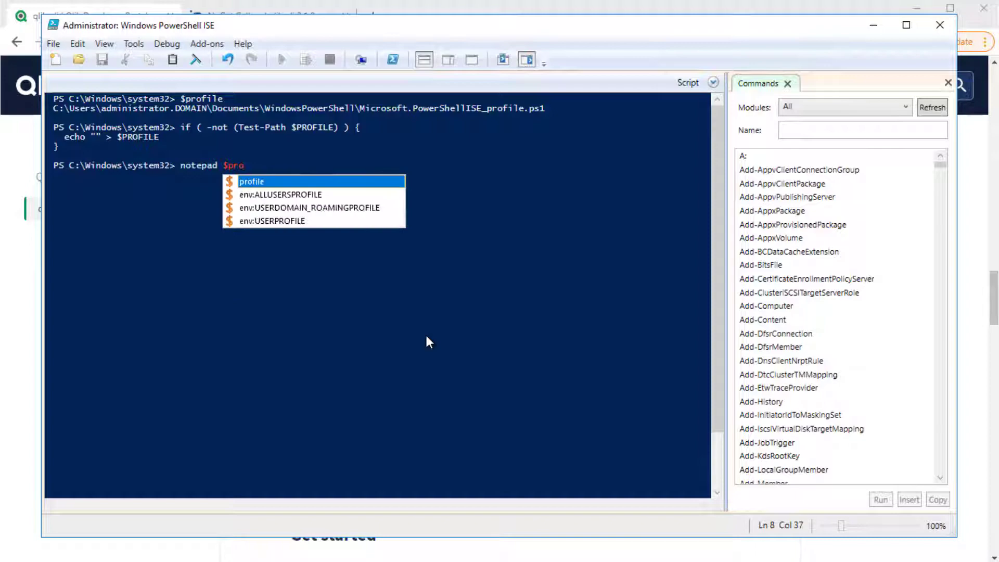
pyautogui.press('Tab')
pyautogui.press('Return')
# Paste the qlik completion snippet into the ISE profile and save it.
pyautogui.rightClick(254, 254)
pyautogui.click(280, 313)
pyautogui.click(962, 57)
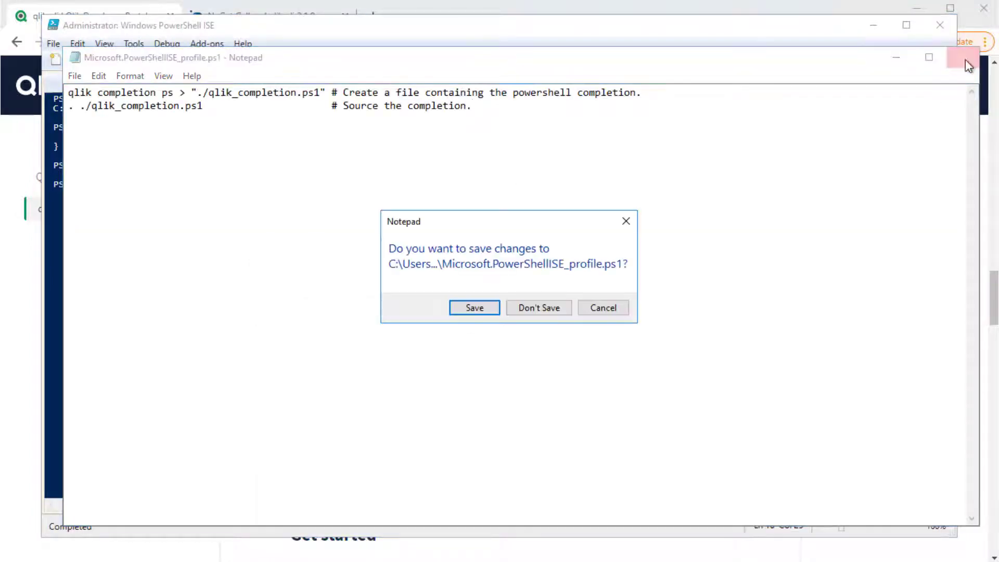
pyautogui.click(477, 308)
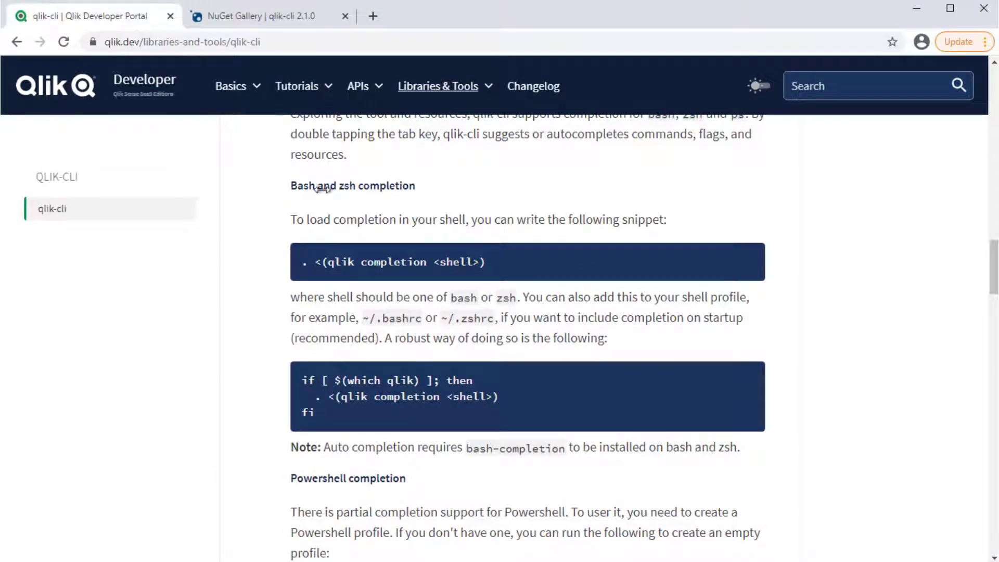
# Run qlik context init in Administrator PowerShell with tenant URL bxb.us.qlikcloud.com.
pyautogui.moveTo(290, 187); pyautogui.dragTo(419, 188)
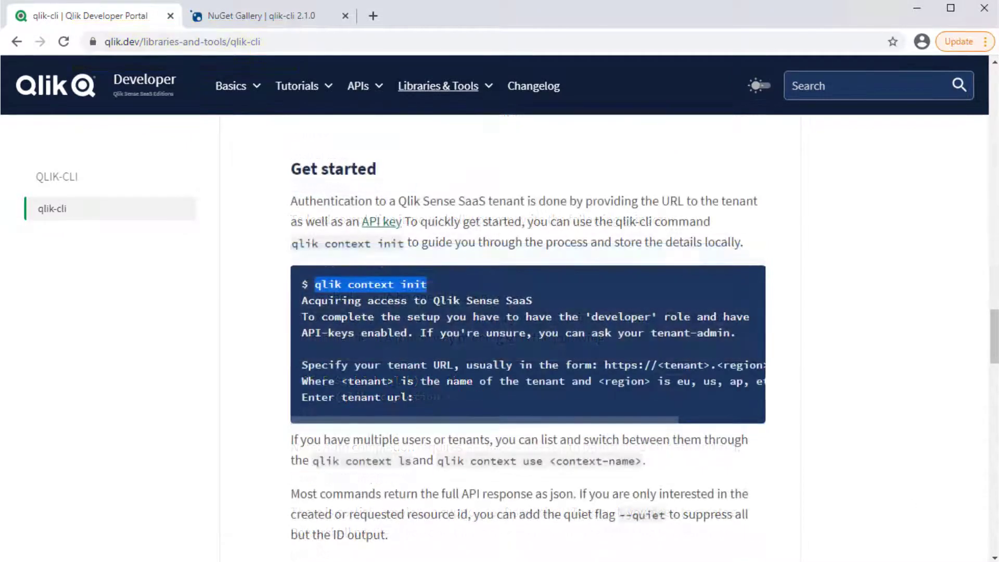
pyautogui.click(379, 531)
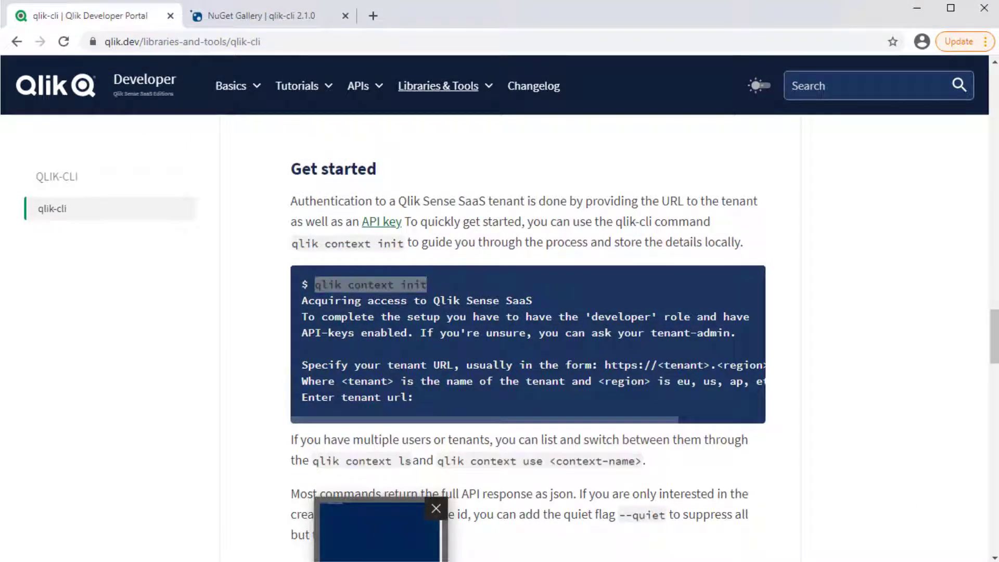
pyautogui.write('qlik context init')
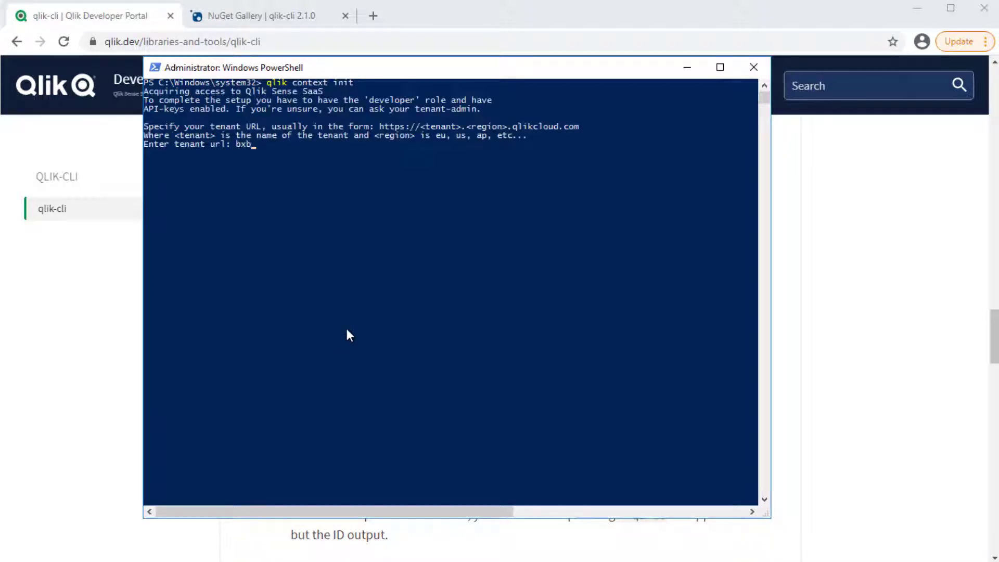
pyautogui.write('.')
pyautogui.click(557, 207)
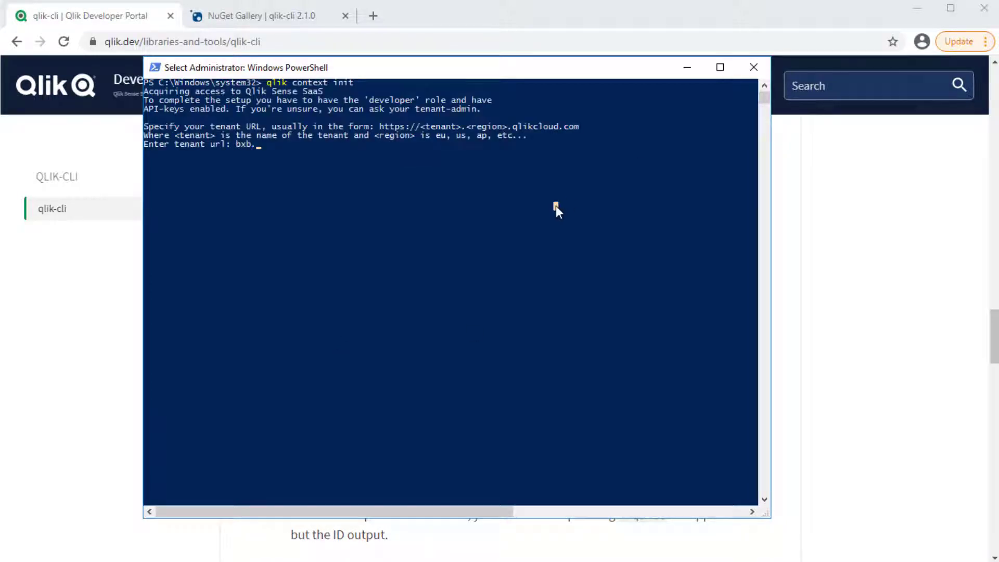
pyautogui.write('us.qlikcloud.com')
pyautogui.press('Return')
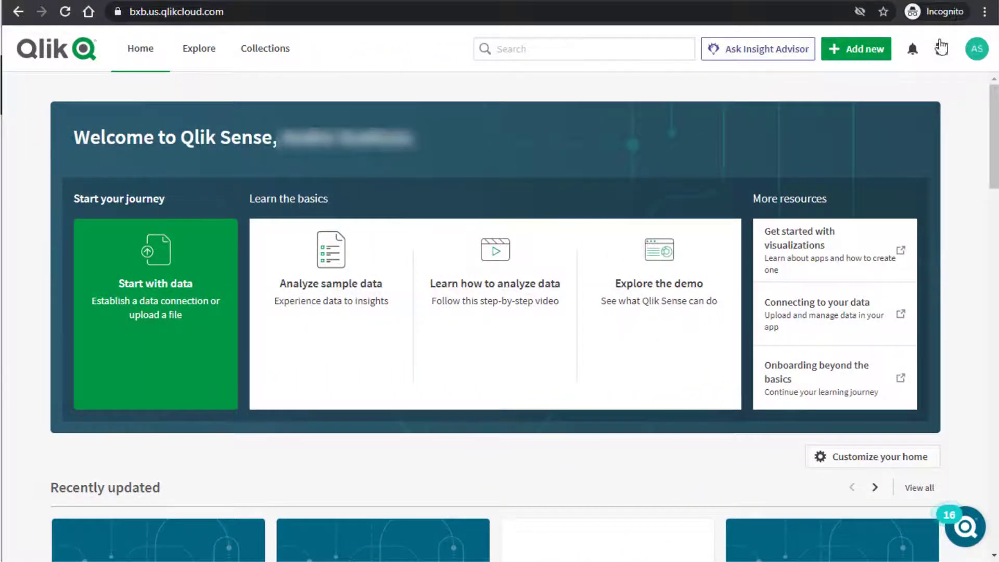
# Go from the avatar menu via Profile settings to the Management Console Users page.
pyautogui.click(976, 50)
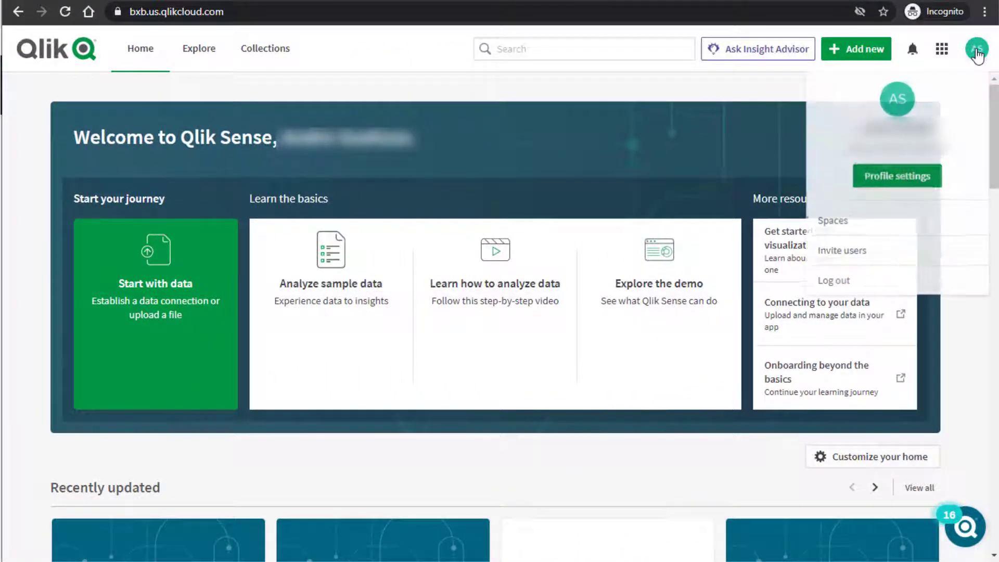
pyautogui.click(892, 178)
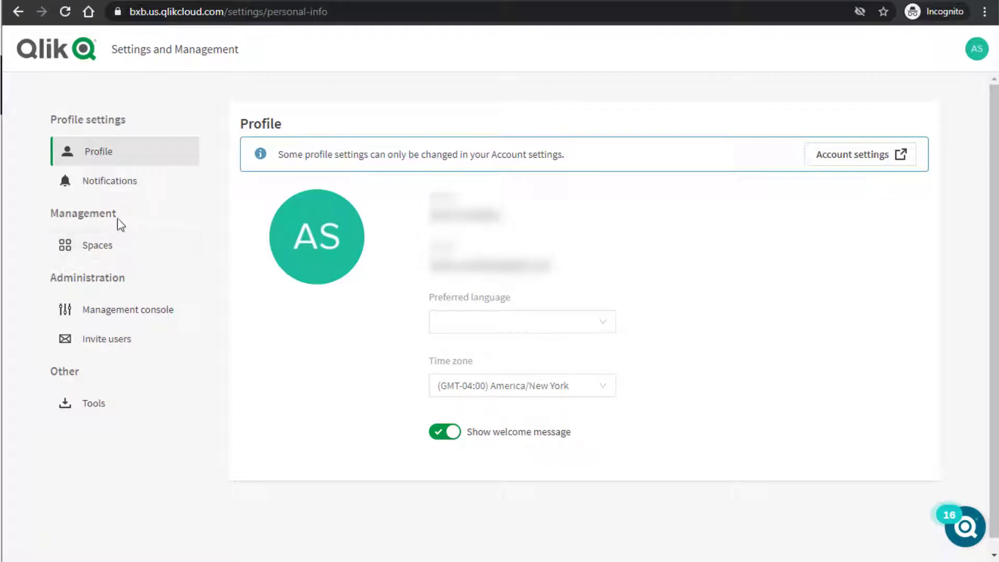
pyautogui.click(94, 309)
pyautogui.scroll(-2, 75, 468)
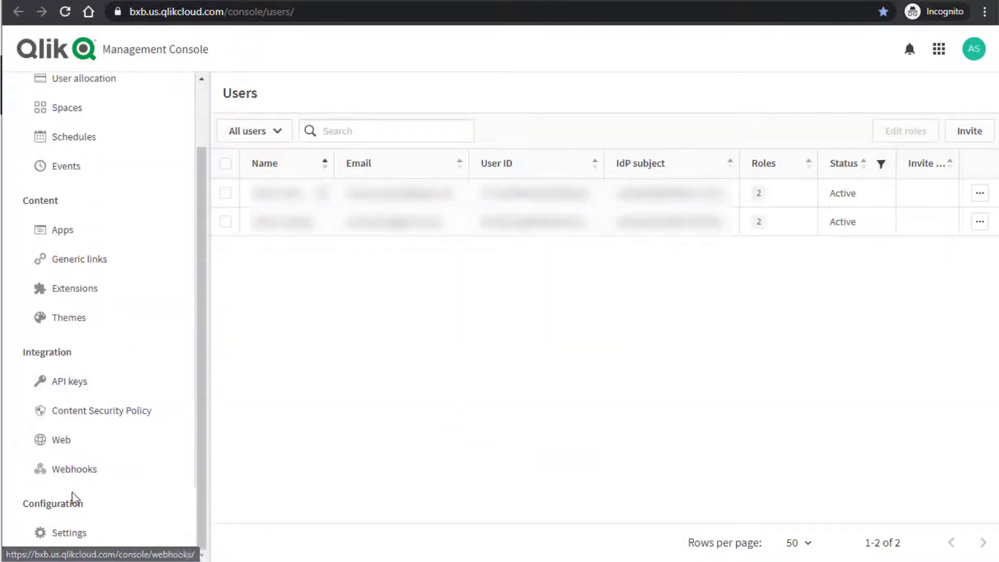
# Enable API keys in tenant settings with a 9999-day maximum token expiration.
pyautogui.click(70, 532)
pyautogui.scroll(-4, 415, 338)
pyautogui.scroll(-2, 600, 357)
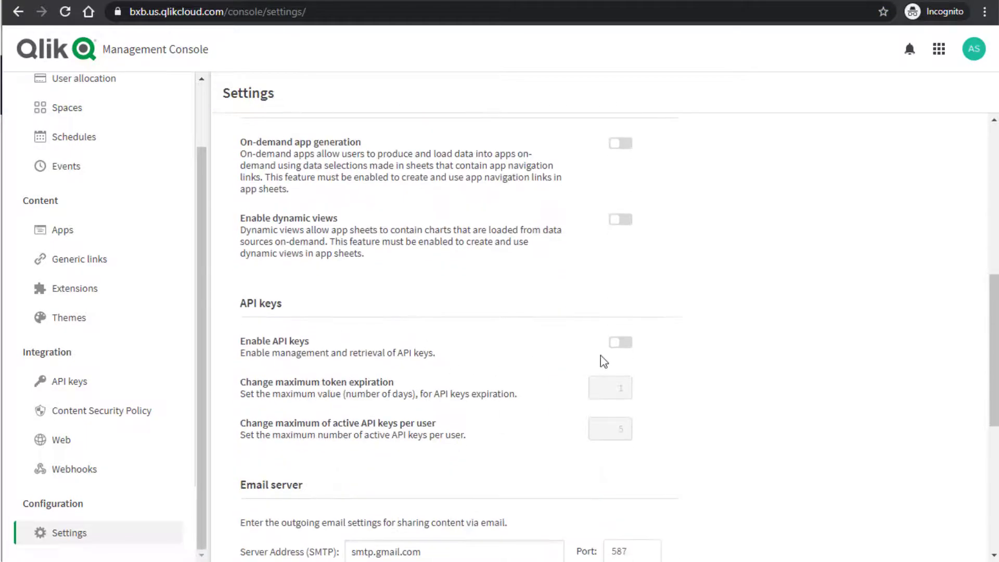
pyautogui.click(617, 344)
pyautogui.doubleClick(617, 388)
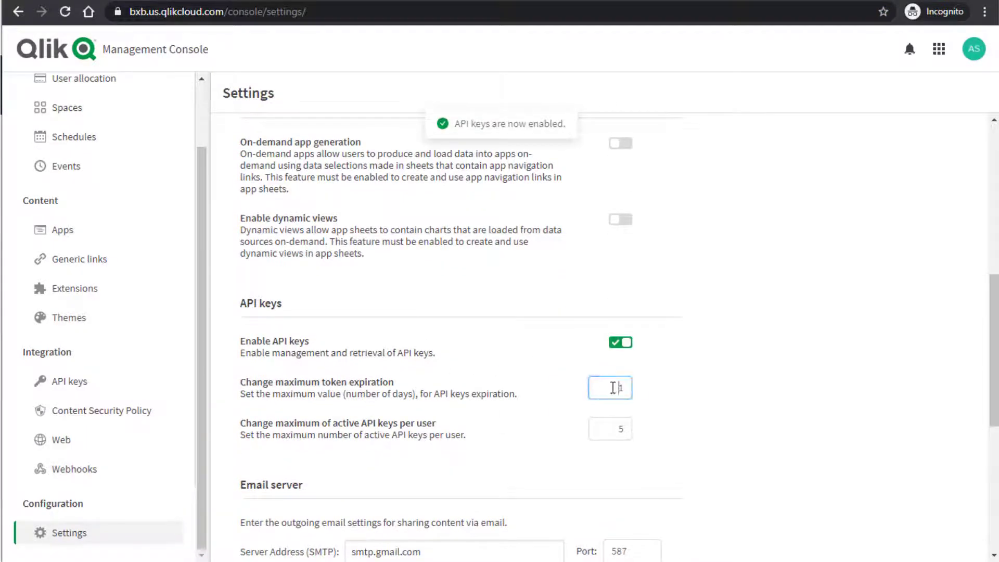
pyautogui.write('9999')
pyautogui.scroll(2, 390, 312)
pyautogui.scroll(1, 85, 196)
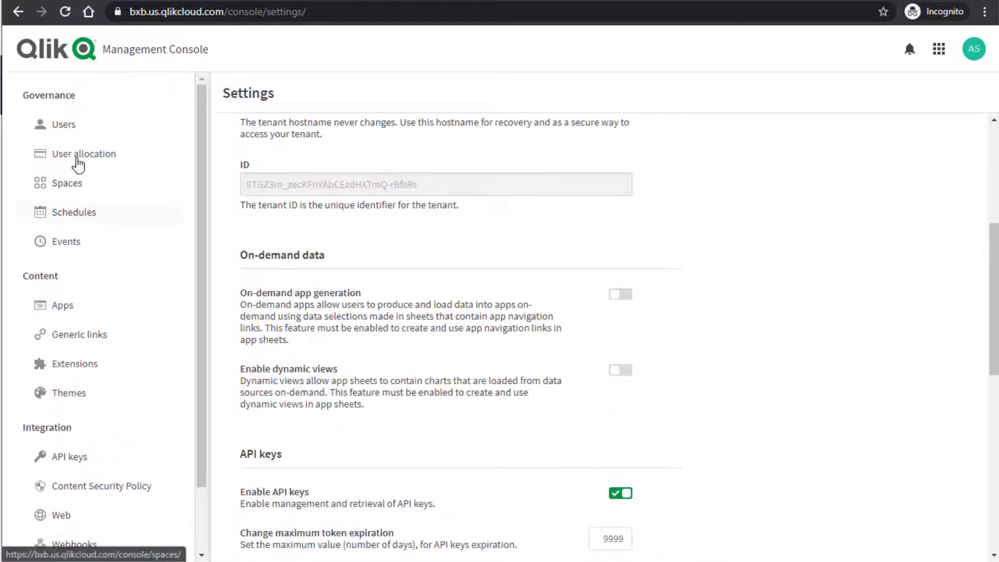
# Confirm the user's Developer role without changes, then view User allocation's assigned users.
pyautogui.click(64, 129)
pyautogui.click(980, 193)
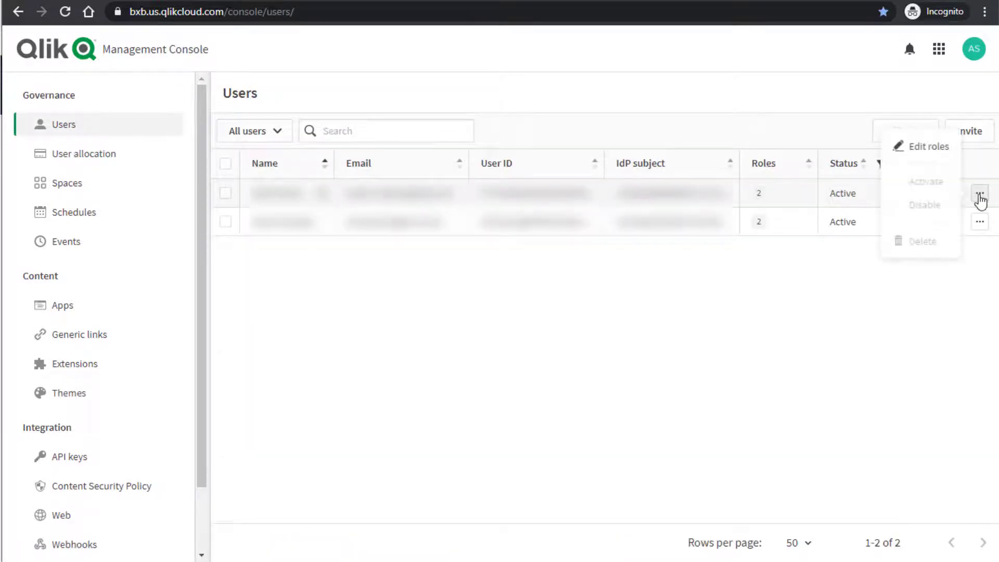
pyautogui.click(931, 150)
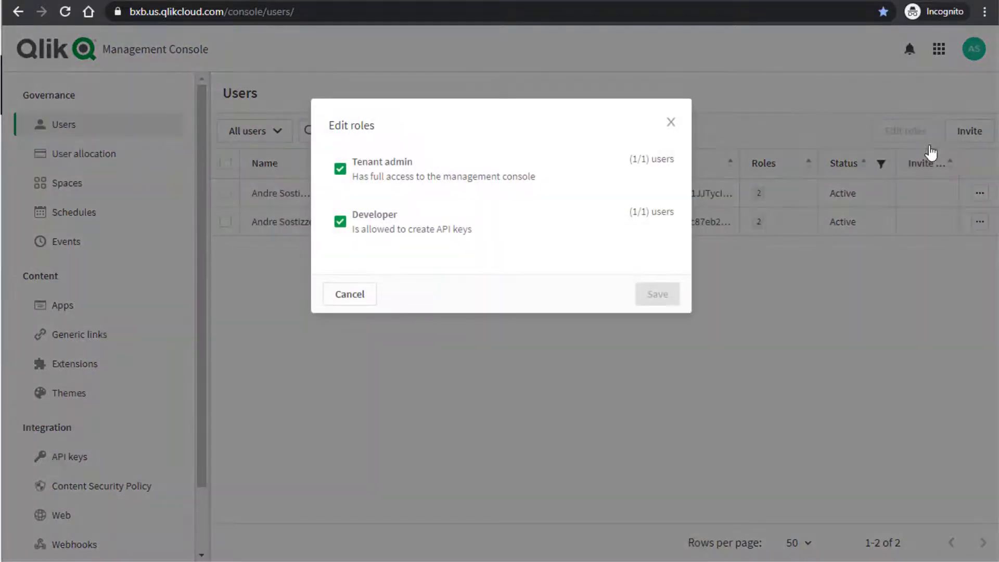
pyautogui.click(350, 294)
pyautogui.click(68, 155)
pyautogui.click(304, 138)
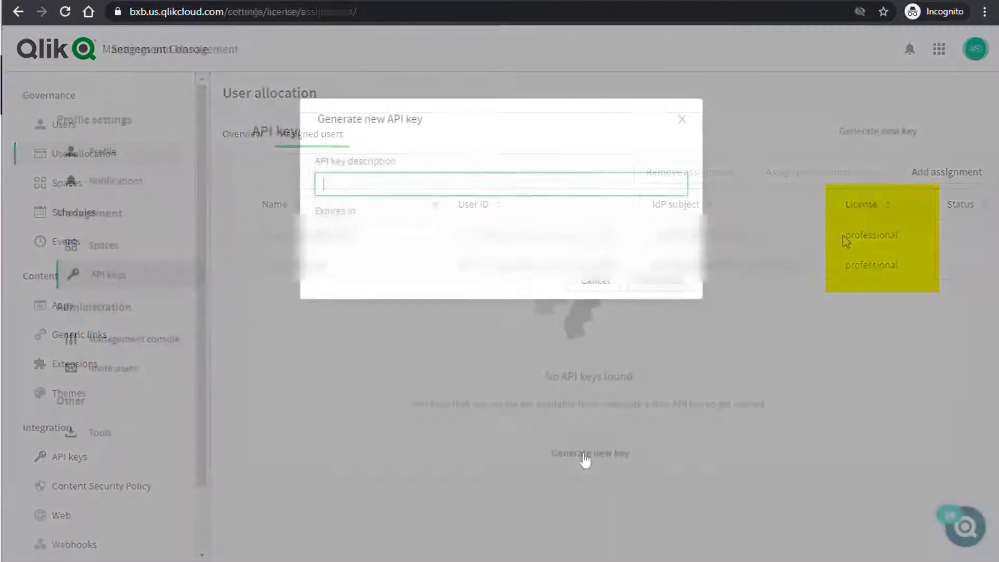
pyautogui.write('qlik-cli')
# Generate the qlik-cli API key expiring in 27 years and copy its token.
pyautogui.click(470, 234)
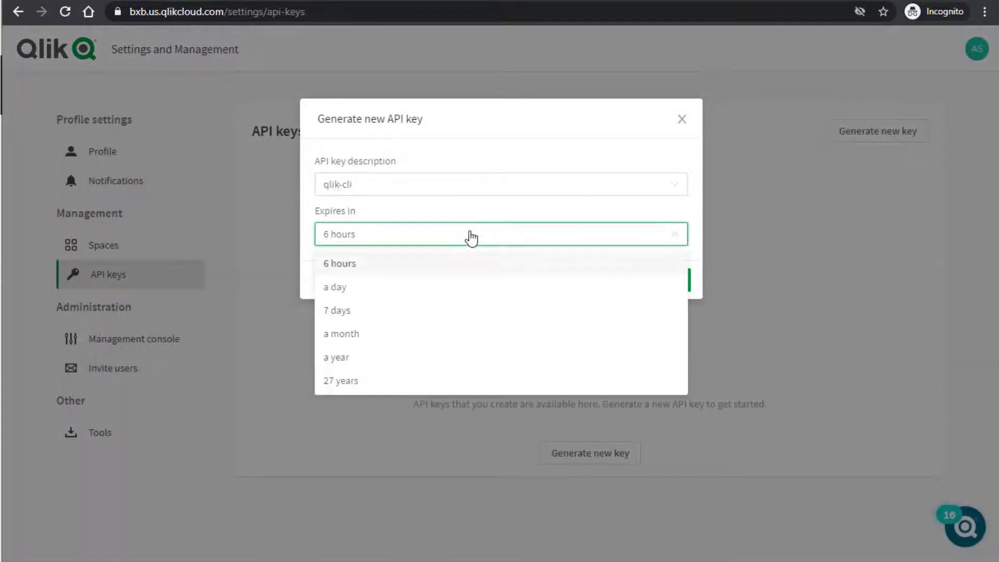
pyautogui.click(341, 380)
pyautogui.click(675, 283)
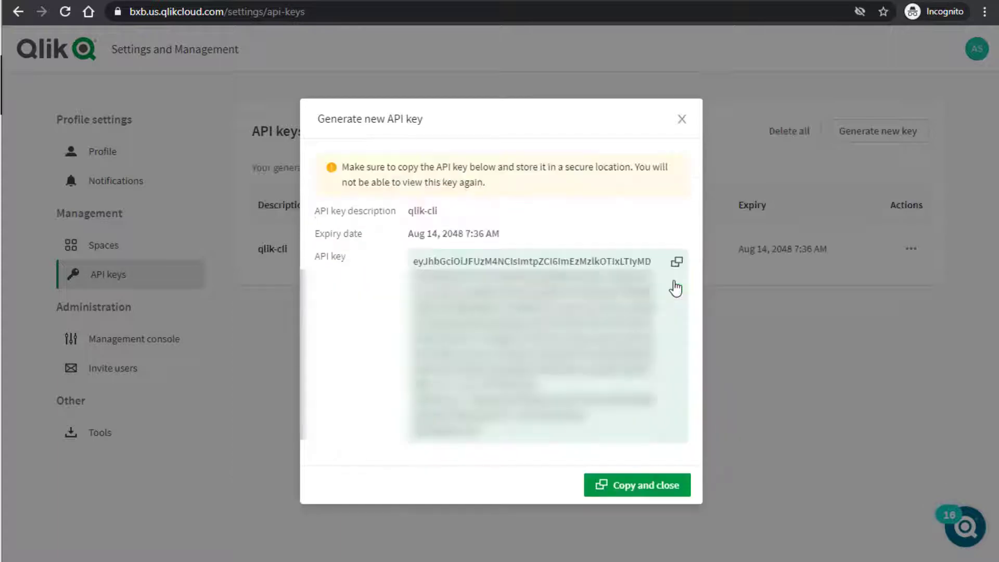
pyautogui.click(676, 262)
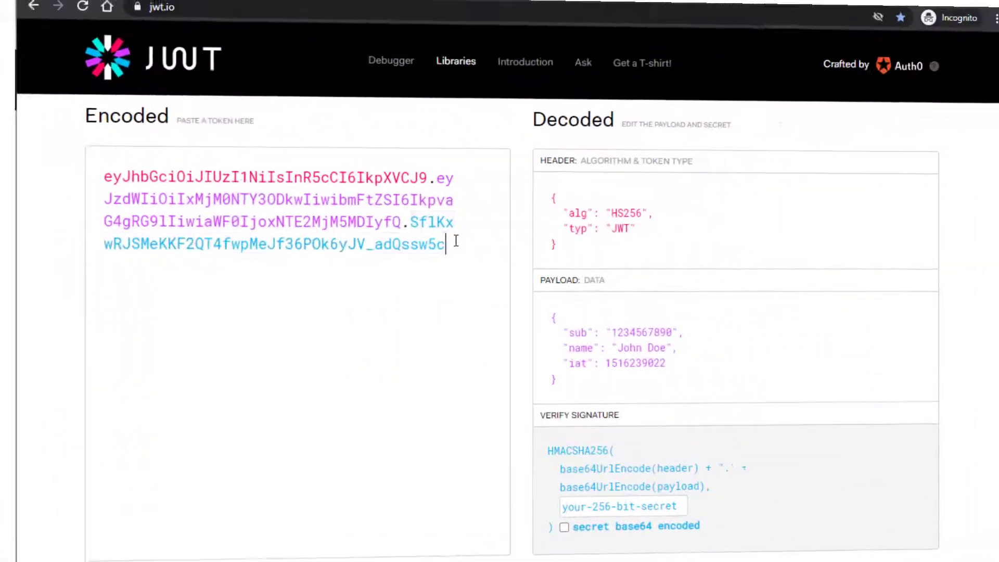
# Replace jwt.io's sample token with the copied API key to decode it.
pyautogui.doubleClick(431, 245)
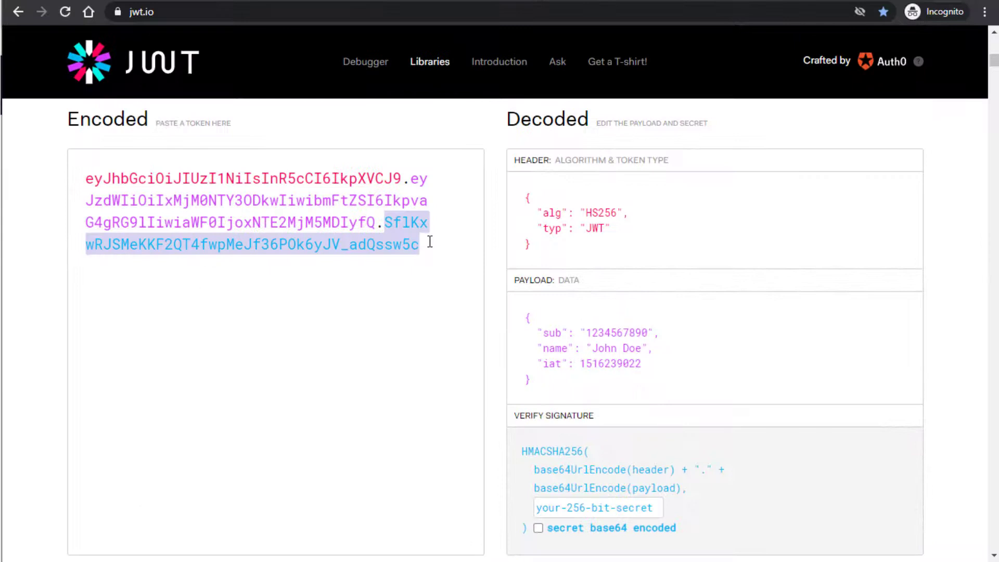
pyautogui.click(432, 245)
pyautogui.moveTo(432, 246); pyautogui.dragTo(68, 165)
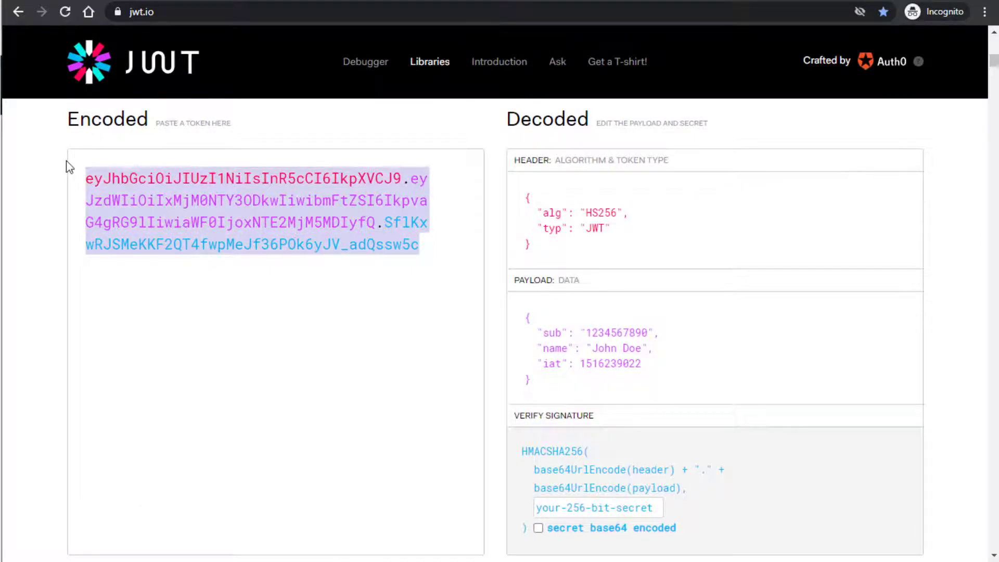
pyautogui.hotkey('ctrl', 'v')
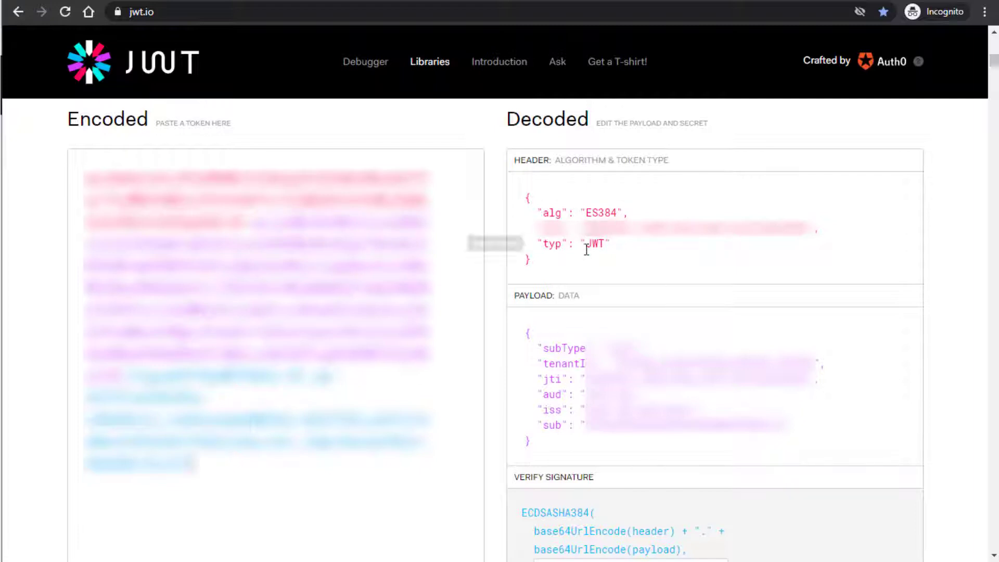
pyautogui.moveTo(552, 394)
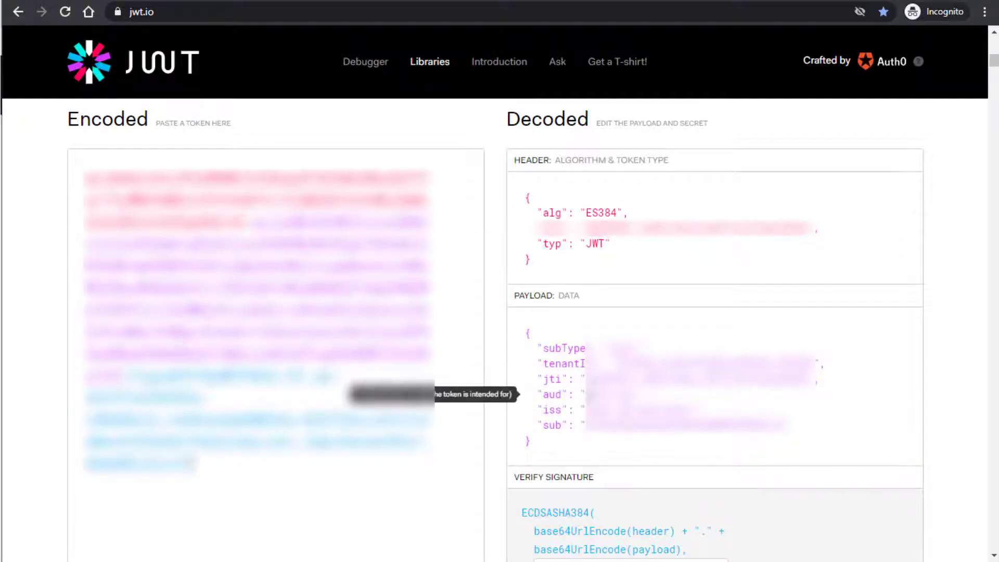
pyautogui.scroll(-1, 563, 391)
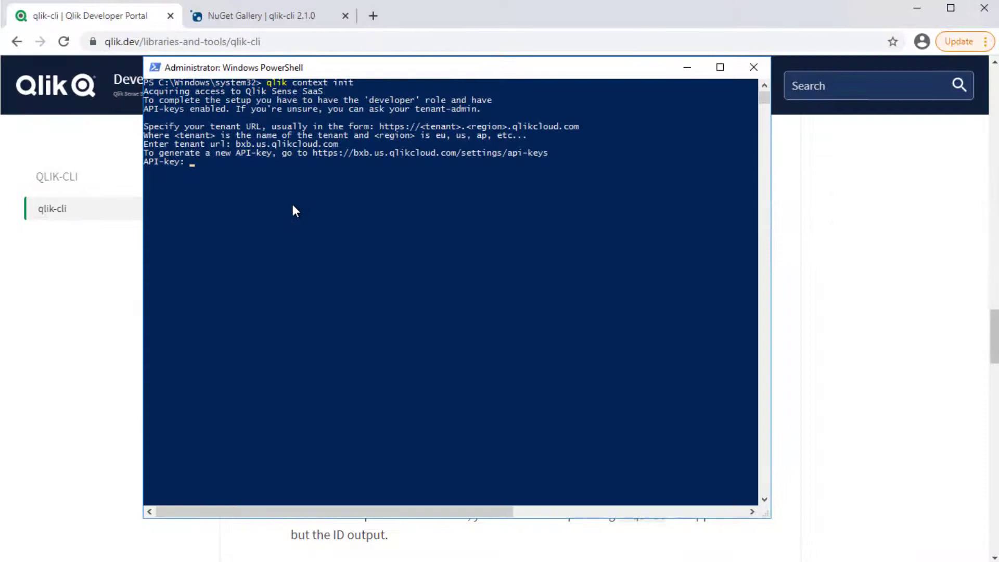
# Paste the API key to finish the context setup.
pyautogui.hotkey('ctrl', 'v')
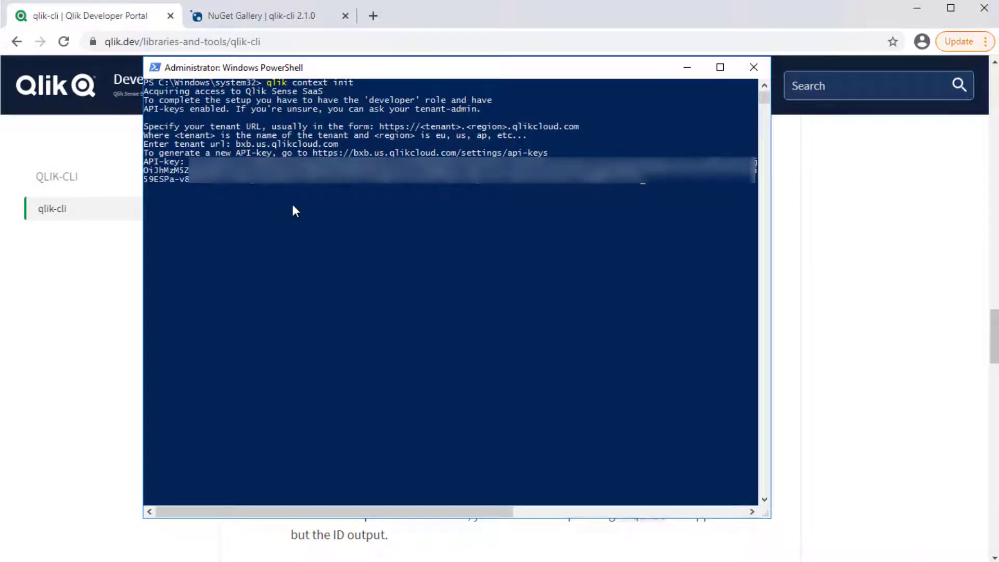
pyautogui.moveTo(395, 188); pyautogui.dragTo(216, 188)
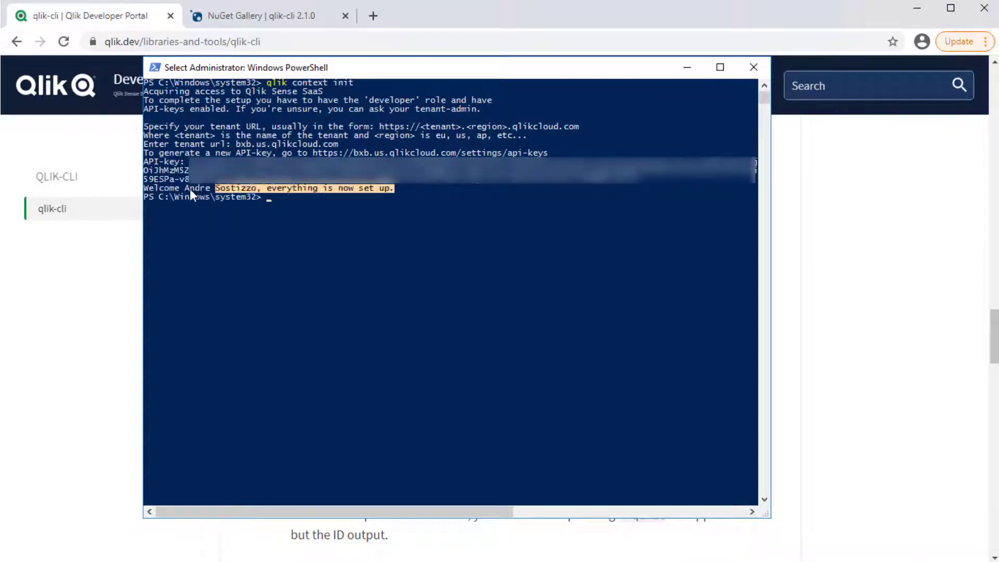
pyautogui.moveTo(155, 187); pyautogui.dragTo(145, 188)
pyautogui.write('q')
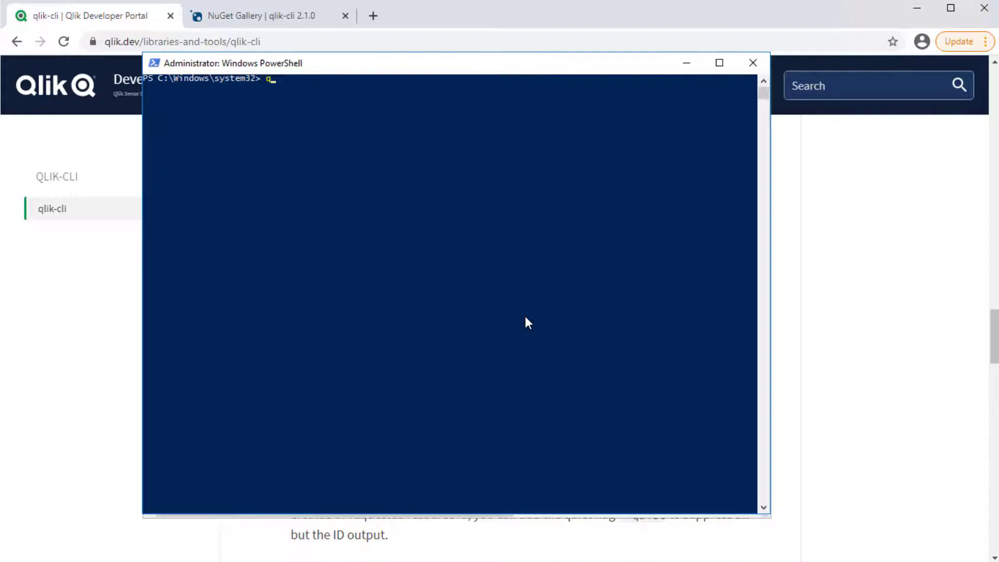
pyautogui.write('lik context ls')
# List saved contexts with qlik context ls and switch to bxb.us.qlikcloud.com.
pyautogui.press('Return')
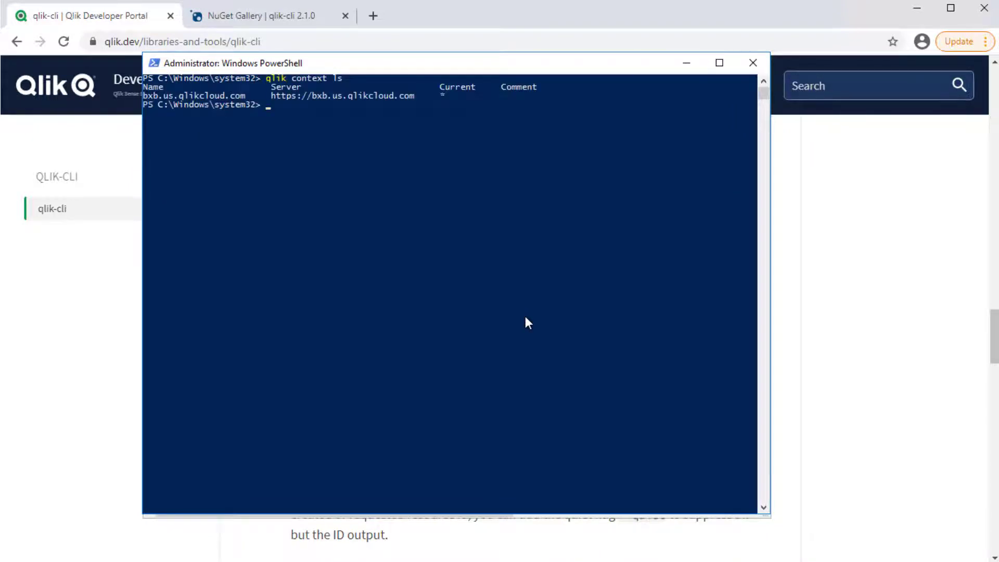
pyautogui.write('qlik context ')
pyautogui.write('use')
pyautogui.moveTo(247, 96); pyautogui.dragTo(226, 96)
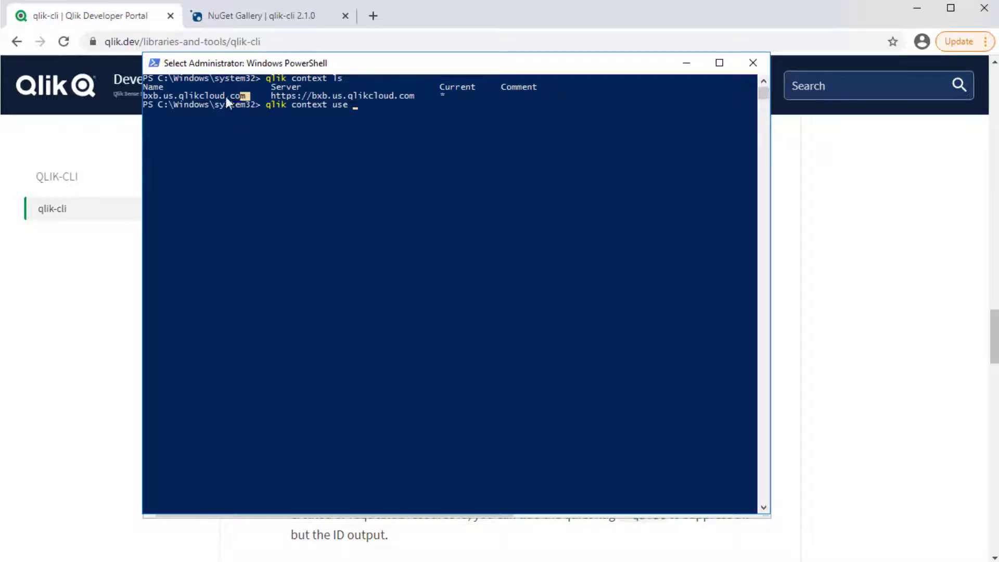
pyautogui.rightClick(228, 129)
pyautogui.rightClick(231, 134)
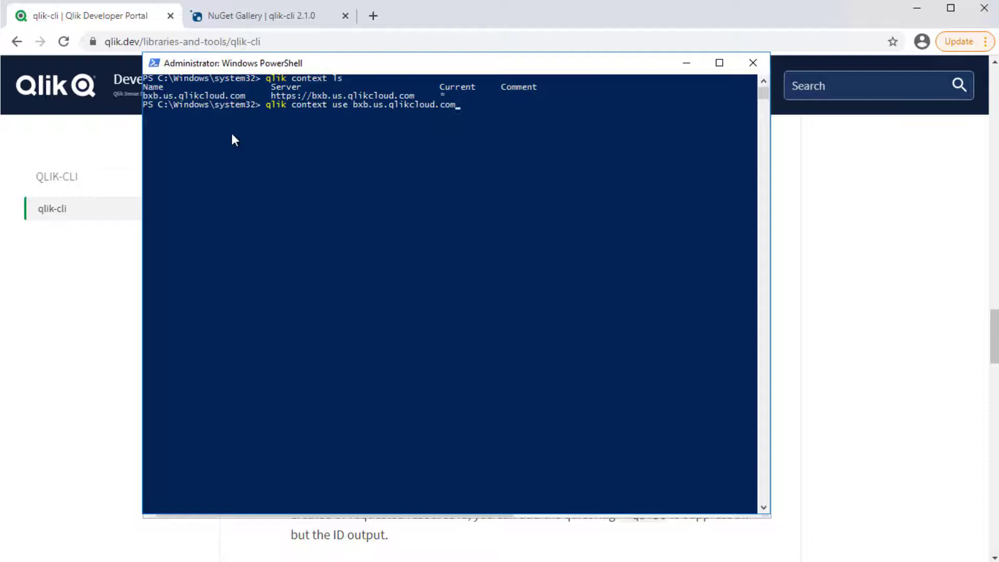
pyautogui.press('Return')
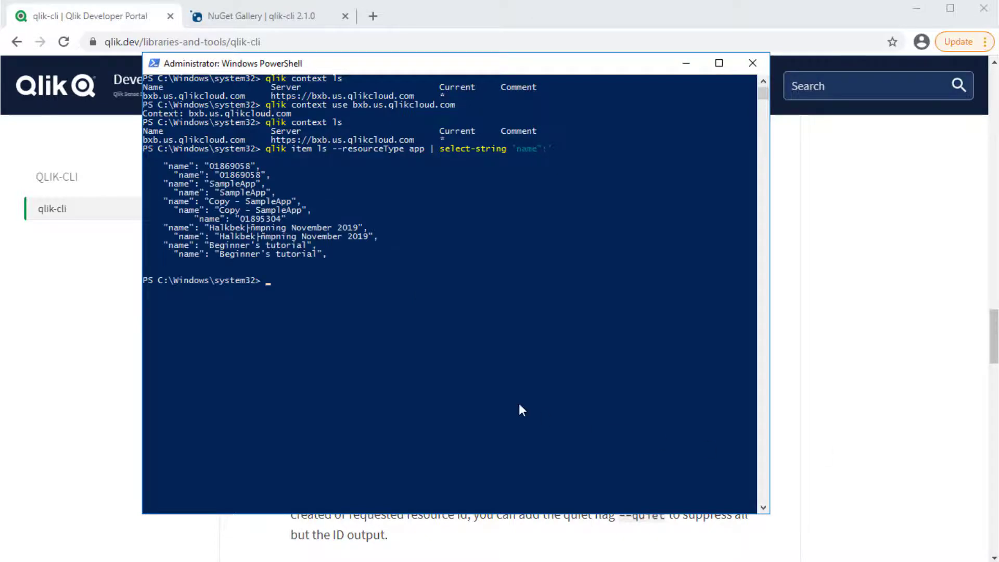
pyautogui.write("qlik item ls --resourceType app --name '")
# Reuse SampleApp from the app name list as the name filter to fetch its full details.
pyautogui.click(210, 185)
pyautogui.rightClick(290, 187)
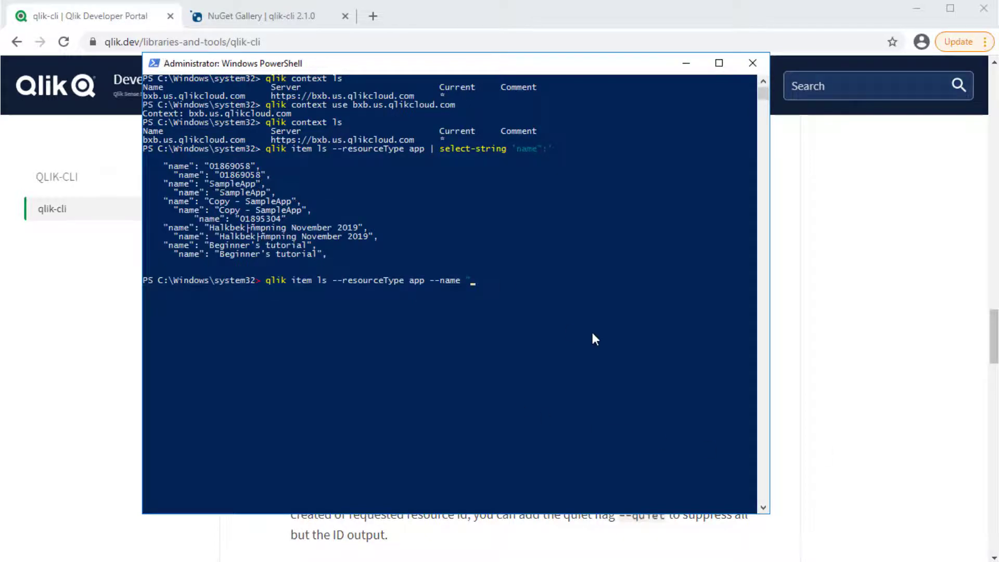
pyautogui.rightClick(591, 330)
pyautogui.press('Return')
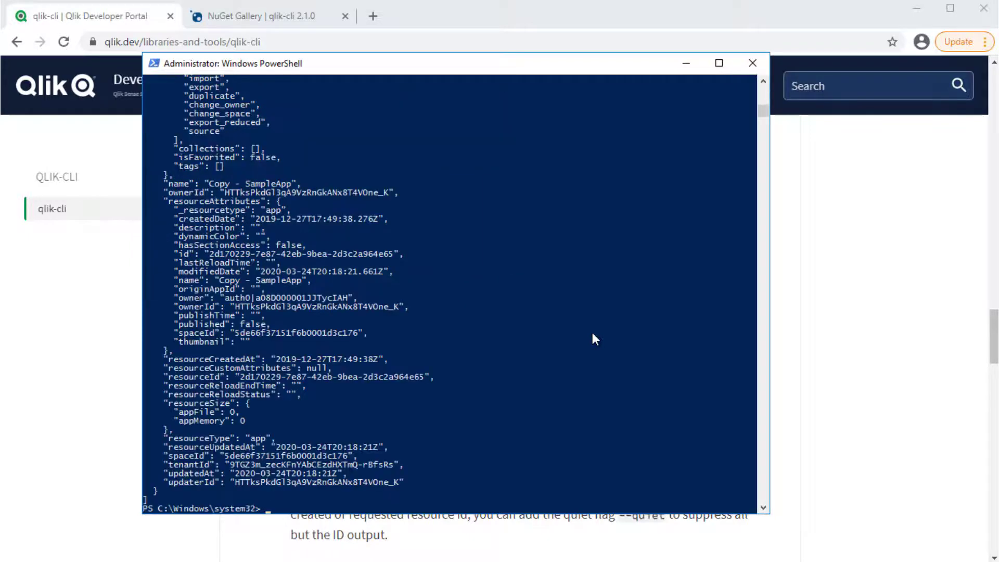
pyautogui.write('cls')
# Clear the console and show qlik-cli's general help with qlik --help.
pyautogui.press('Return')
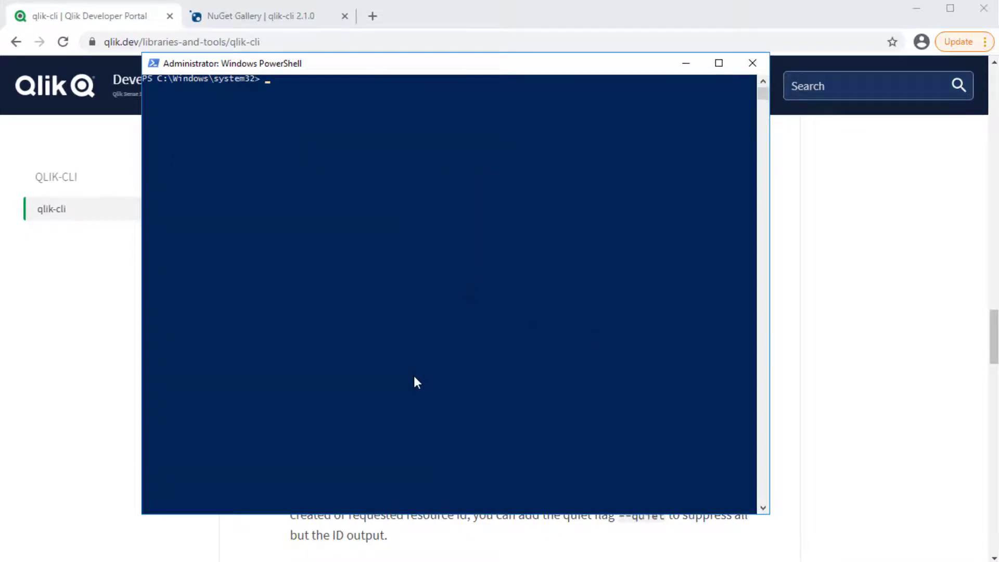
pyautogui.click(415, 381)
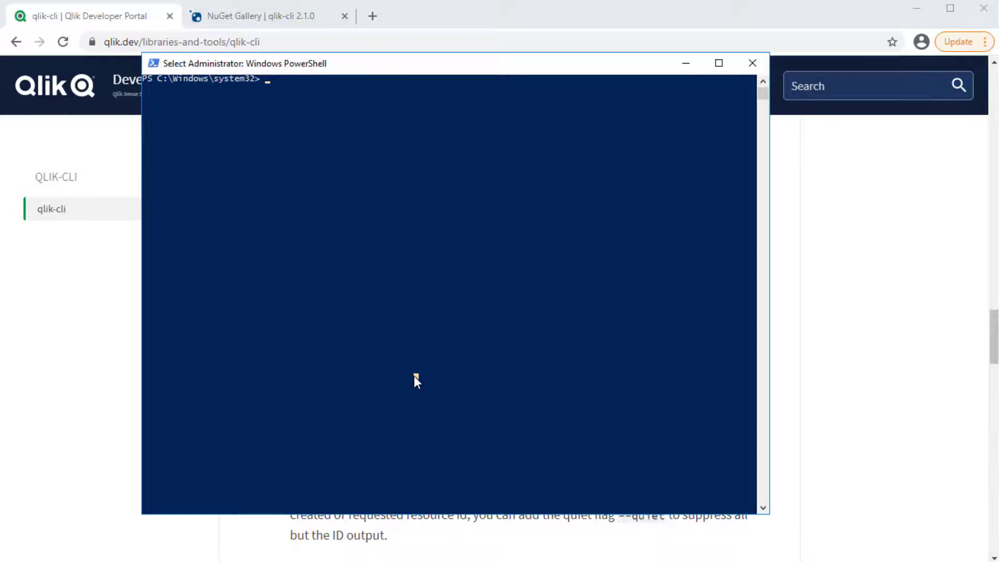
pyautogui.write('qlik --hel')
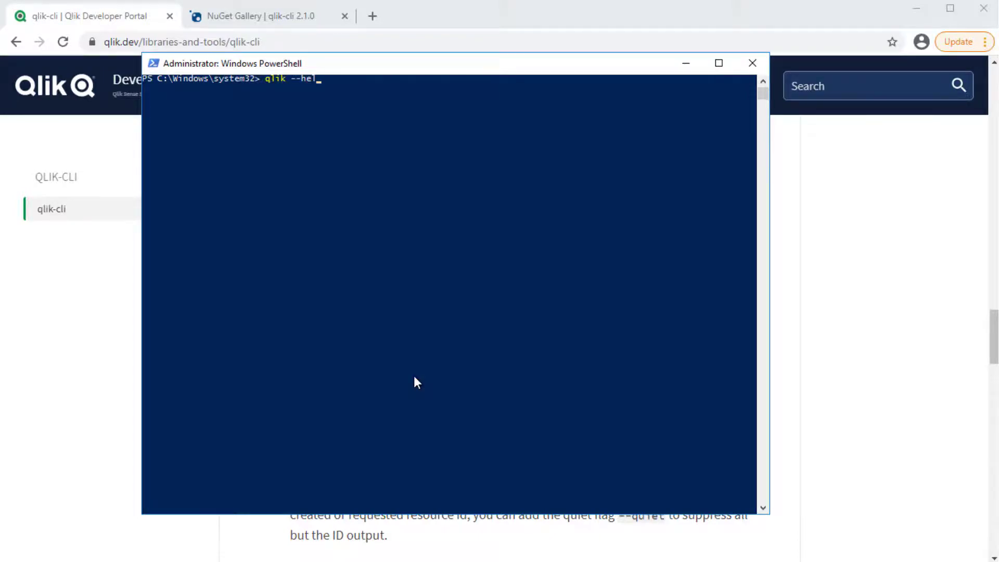
pyautogui.write('p')
pyautogui.press('Return')
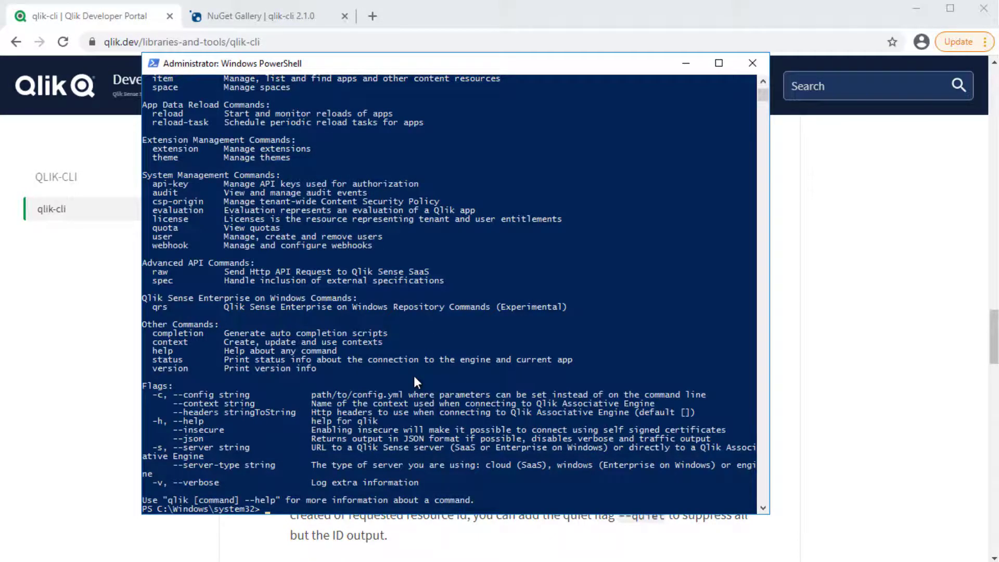
pyautogui.write('cls')
# Clear the console and show help for qlik api-key config and qlik app assoc.
pyautogui.press('Return')
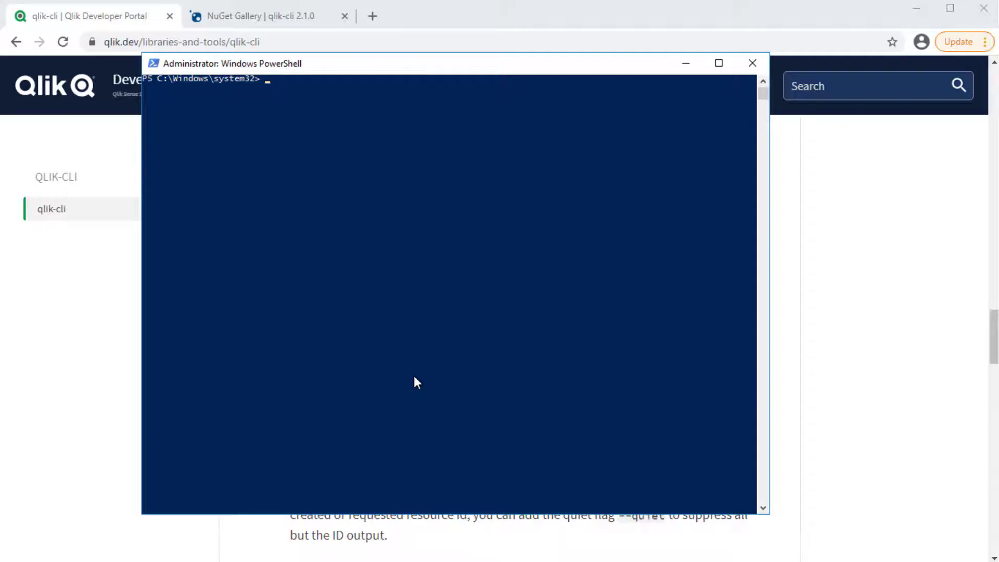
pyautogui.write('qlik api-key ')
pyautogui.write('config --')
pyautogui.write('help')
pyautogui.press('Return')
pyautogui.write('qlik ')
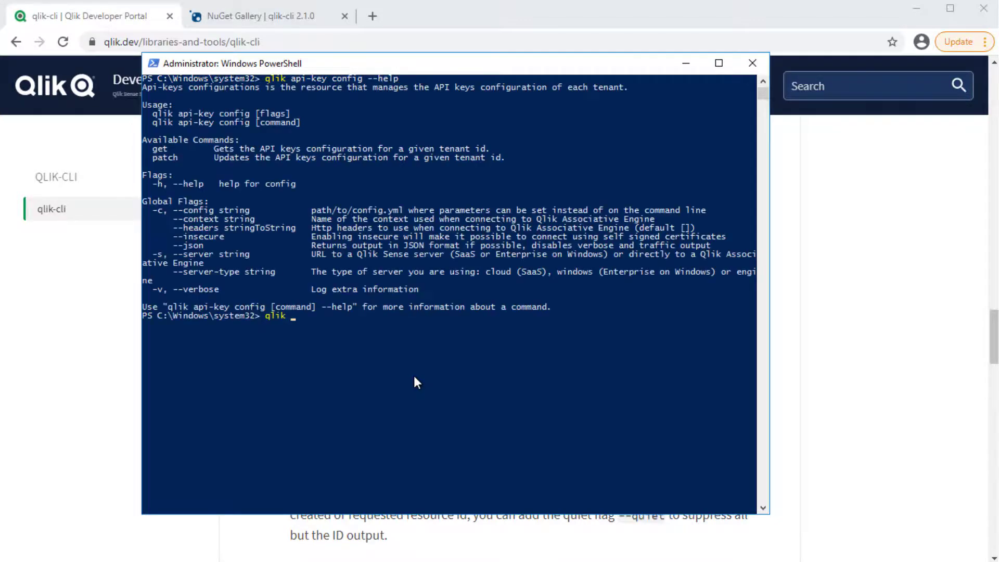
pyautogui.write('app assoc --help')
pyautogui.press('Return')
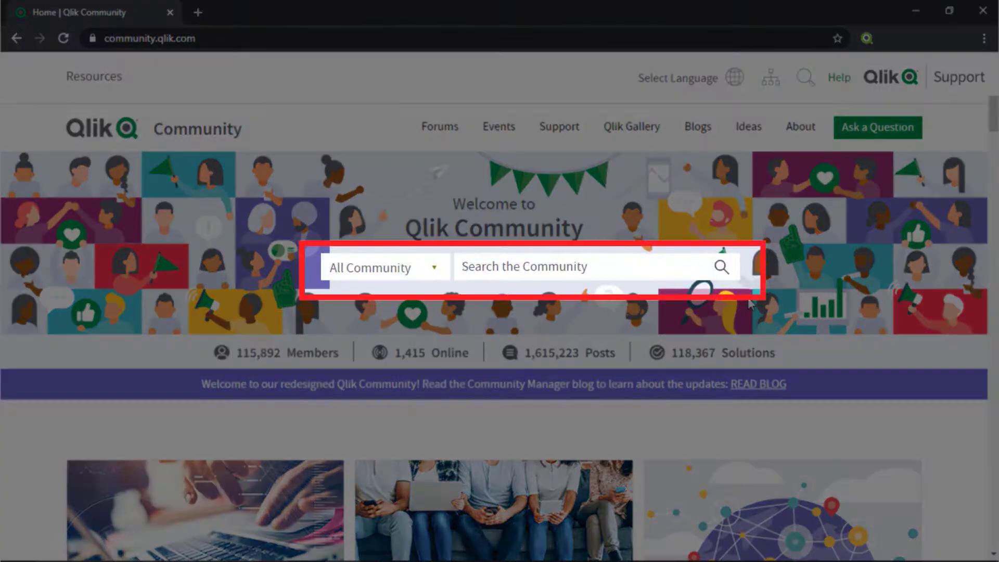
pyautogui.write('Qlik Sense Log Files')
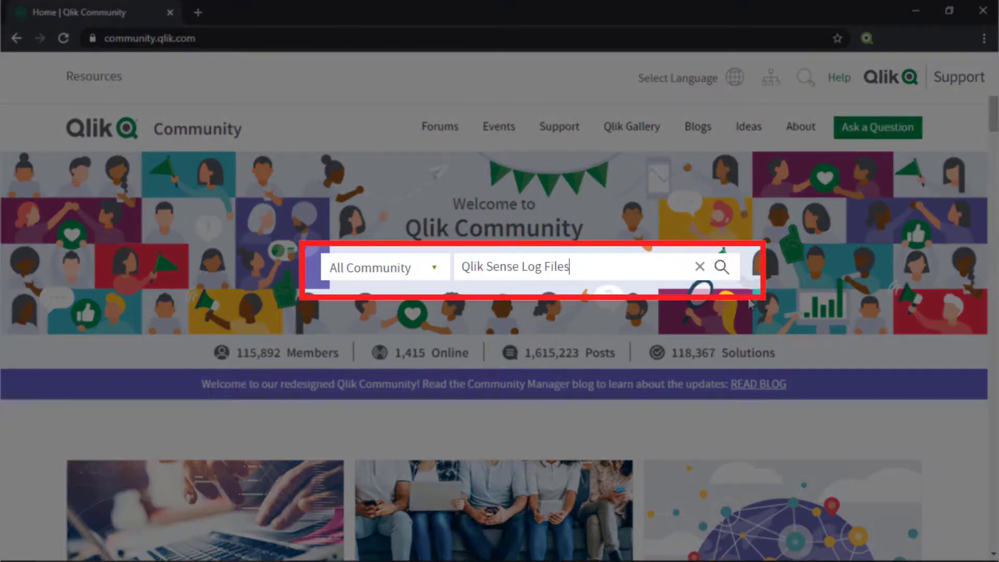
# Search 'Qlik Sense Log Files' and browse the Knowledge, Qlik Help, Community and YouTube tabs.
pyautogui.press('Return')
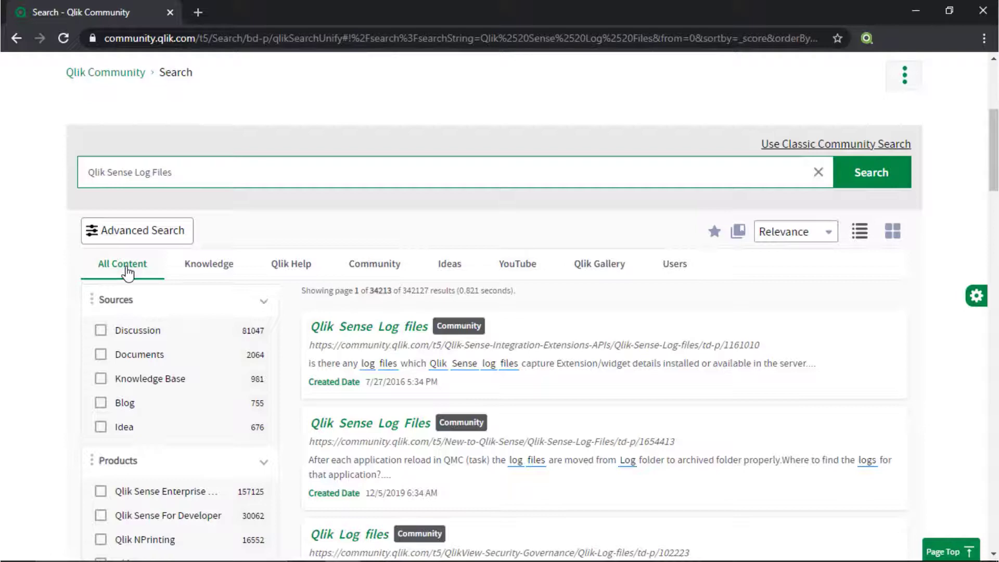
pyautogui.click(211, 272)
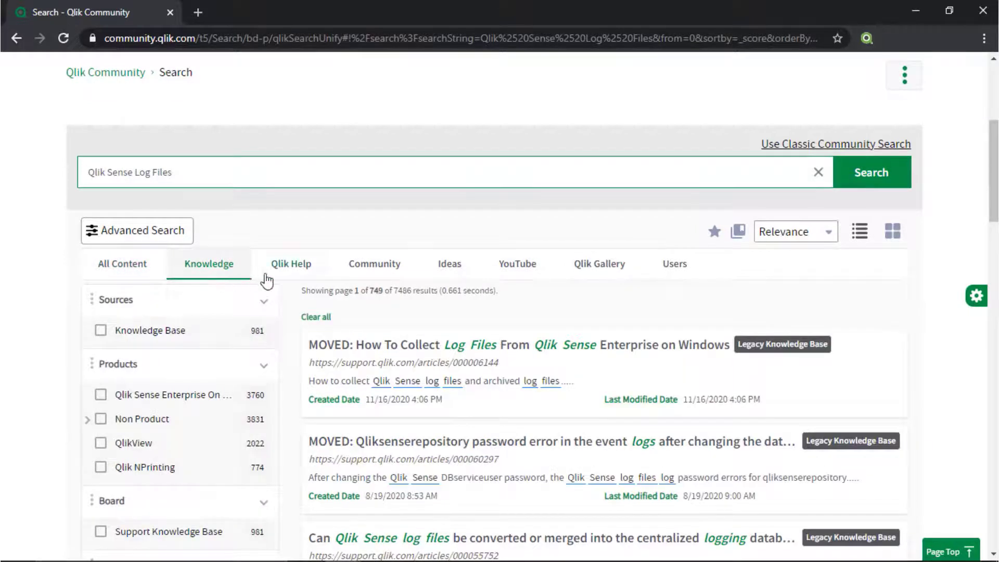
pyautogui.click(289, 274)
pyautogui.click(350, 278)
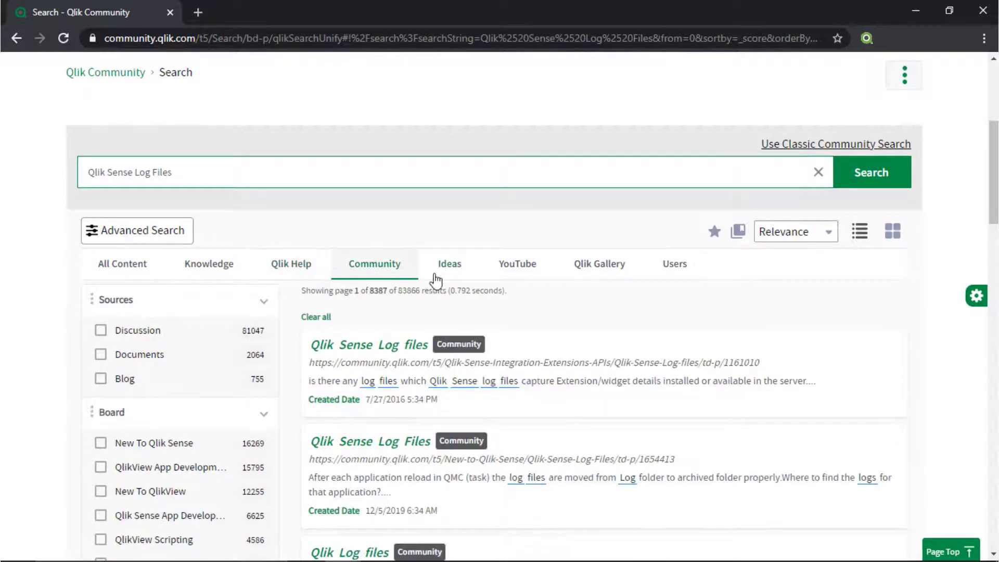
pyautogui.click(519, 278)
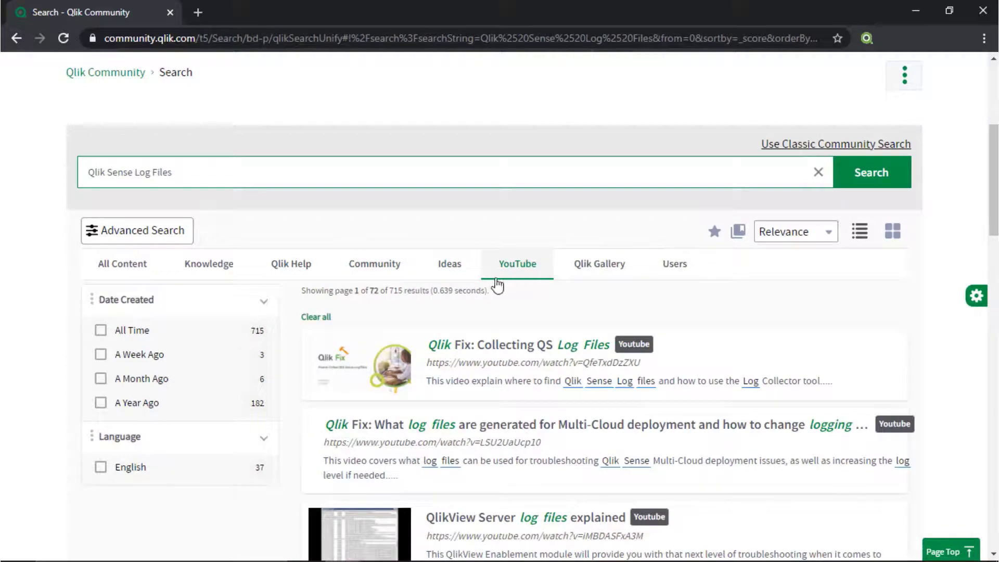
pyautogui.scroll(4, 156, 275)
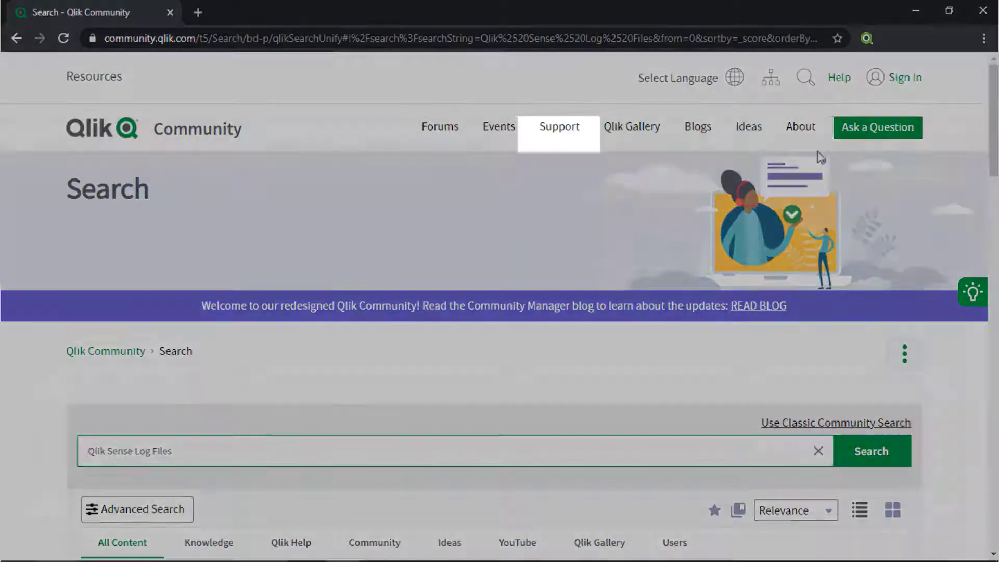
# Open Support Programs, then the Support Updates Blog via 'Subscribe And Read More'.
pyautogui.click(770, 161)
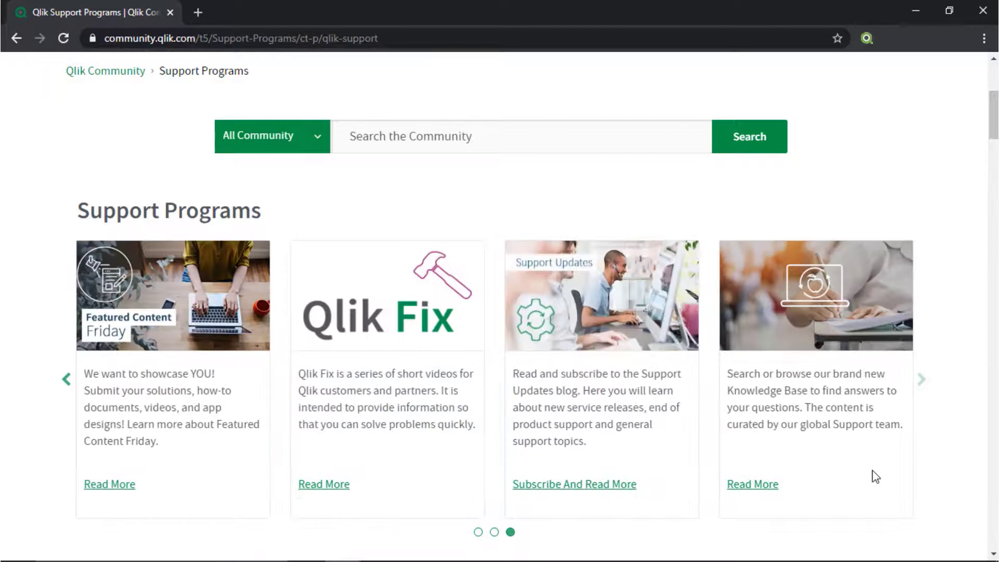
pyautogui.click(576, 494)
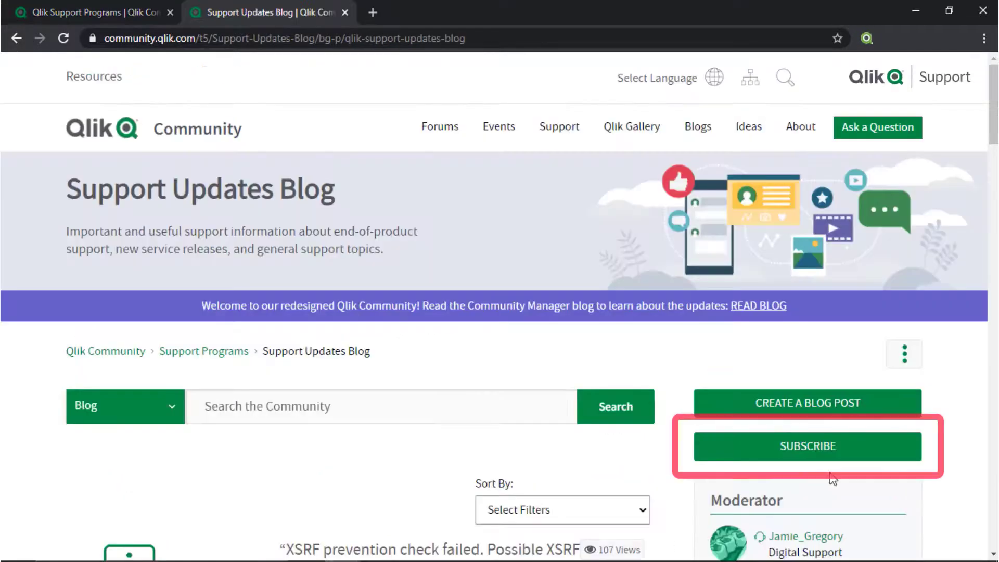